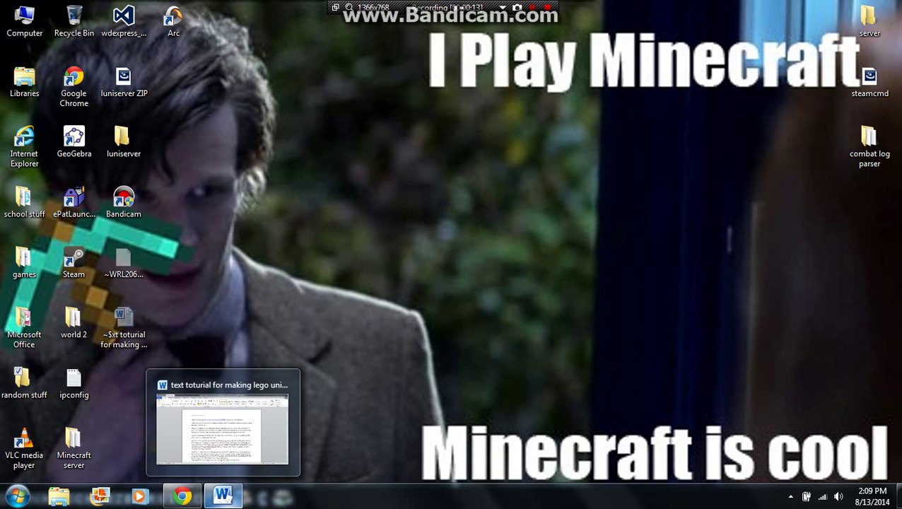
Check the tutorial text in Word, and switch to Chrome to view the Tutorial section of the Lego Universe page.
left_click(222, 496)
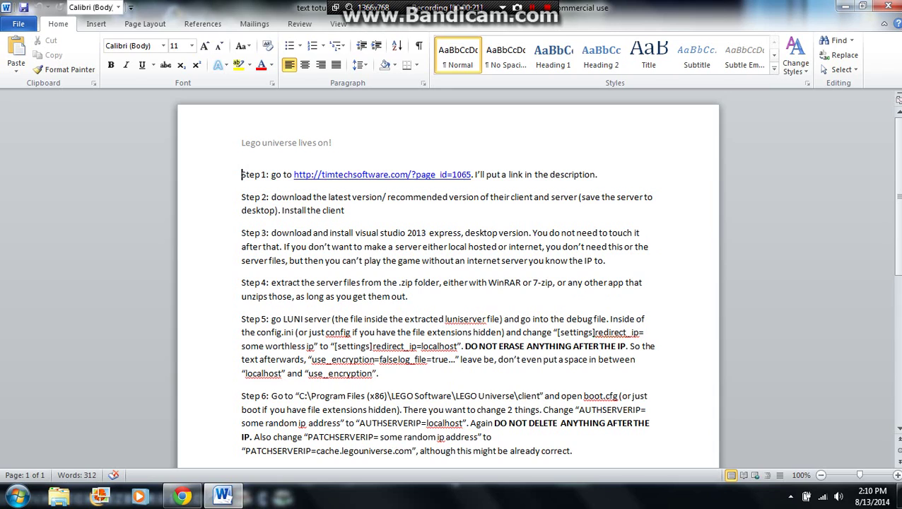
left_click(845, 5)
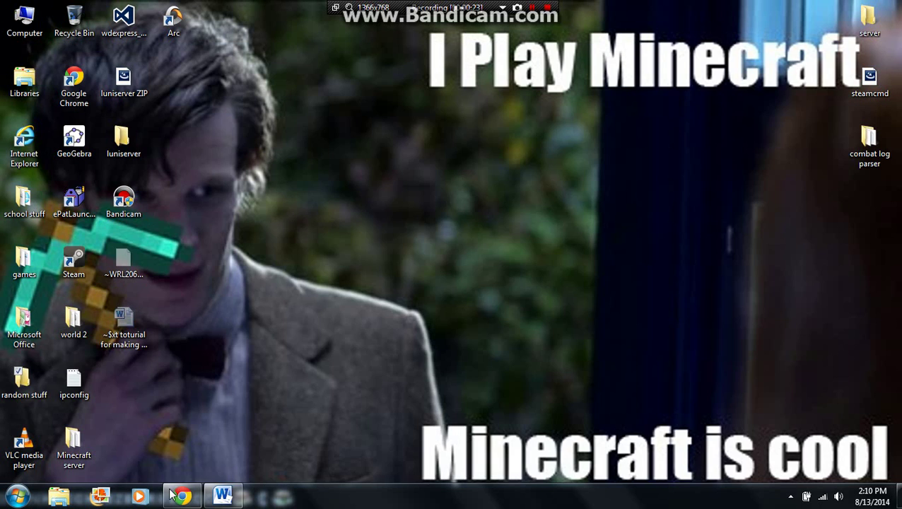
left_click(180, 497)
scroll(357, 312, "down", 2)
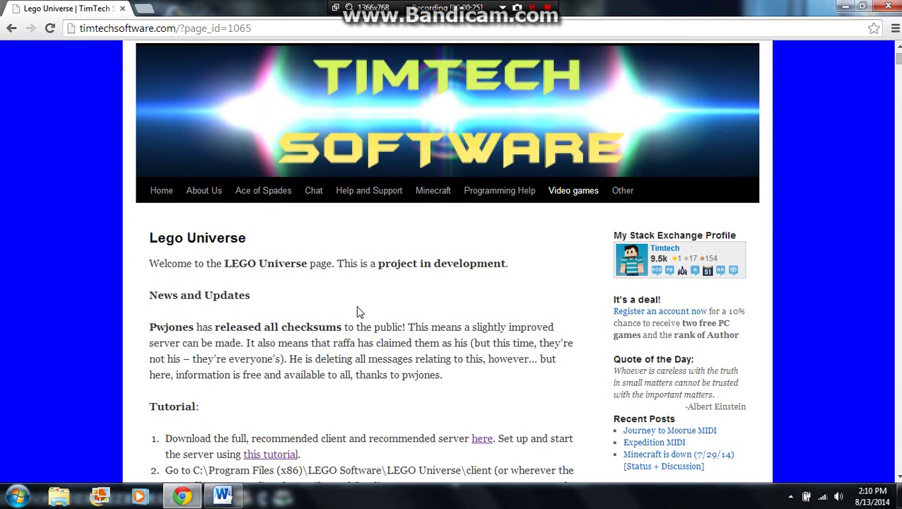
scroll(357, 312, "down", 1)
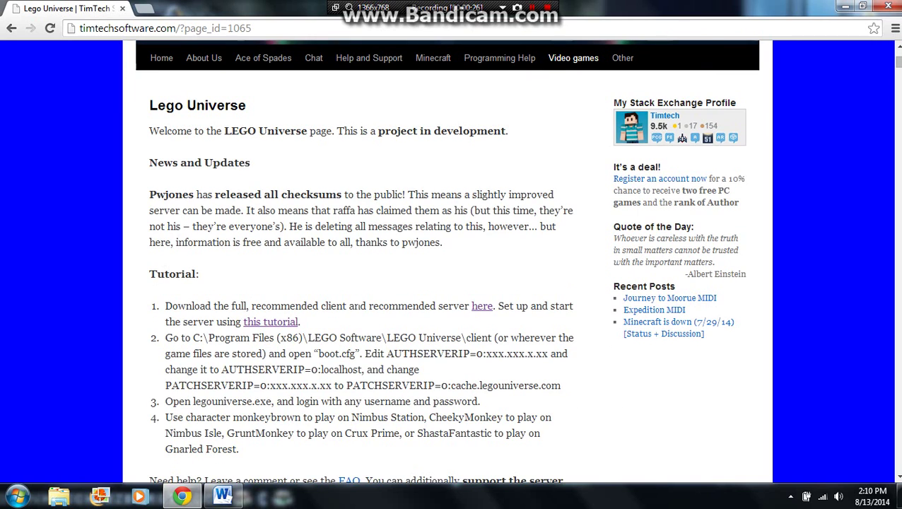
Review the Word instructions and open the website's recommended client and server downloads page at the Client and Server zip files.
left_click(223, 497)
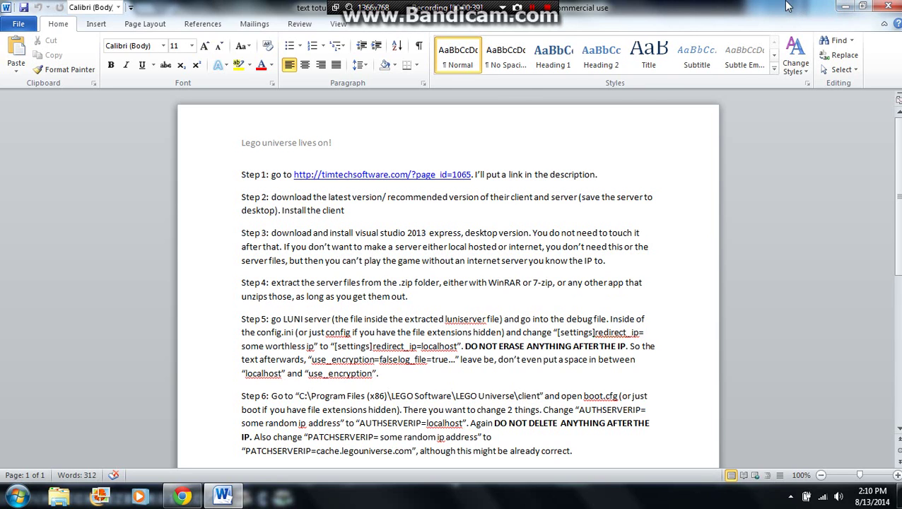
left_click(844, 6)
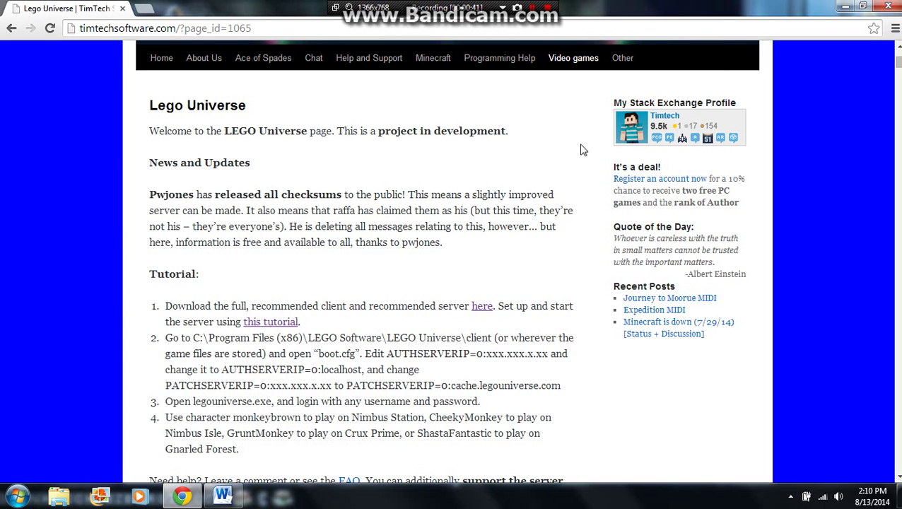
left_click(481, 309)
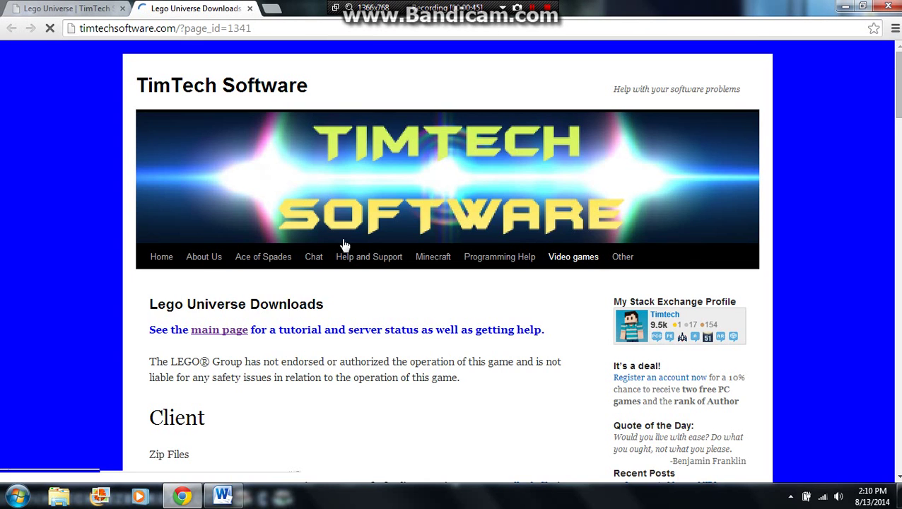
scroll(367, 262, "down", 3)
scroll(354, 279, "down", 1)
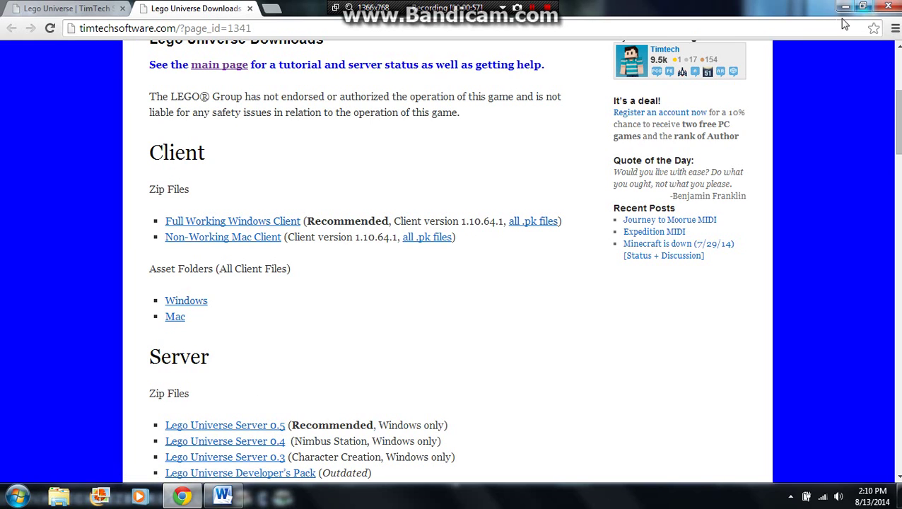
Check the instructions in Word, and return to Chrome to examine the Client, Server and Videos sections of the downloads page.
left_click(223, 496)
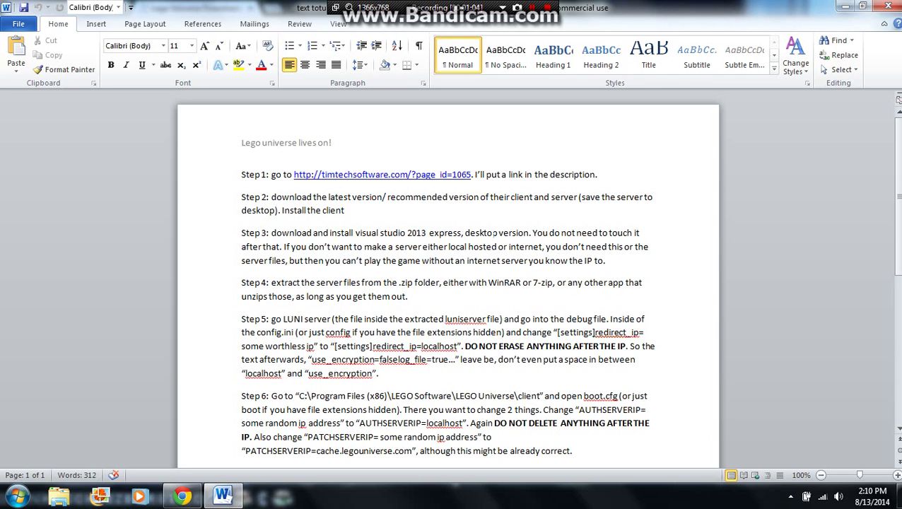
left_click(846, 6)
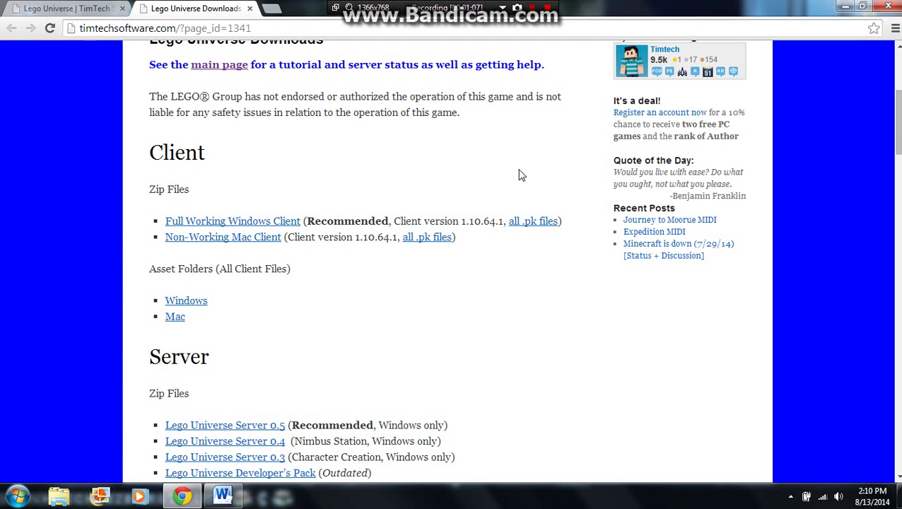
scroll(424, 191, "up", 4)
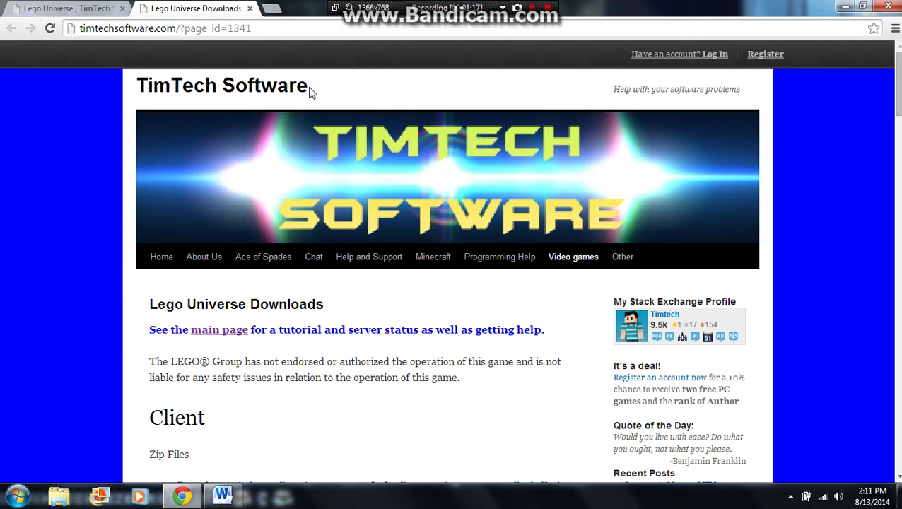
scroll(308, 134, "down", 5)
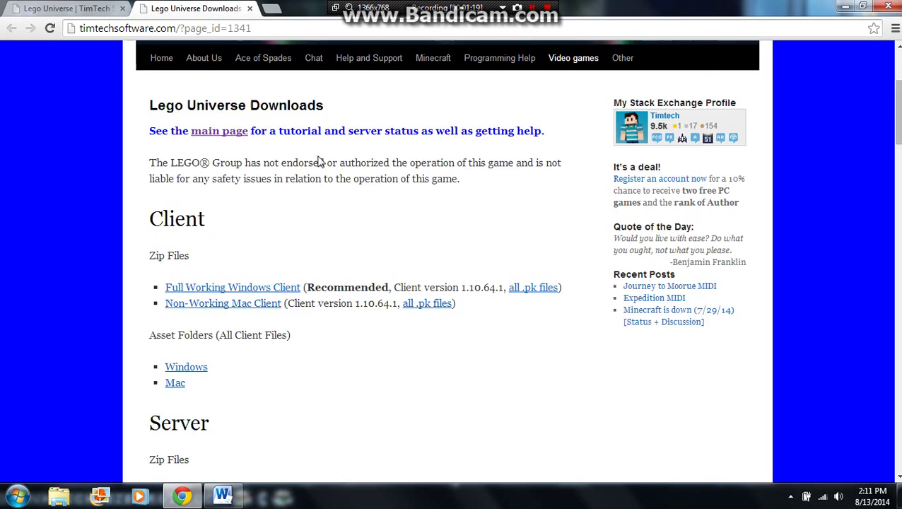
scroll(378, 346, "down", 2)
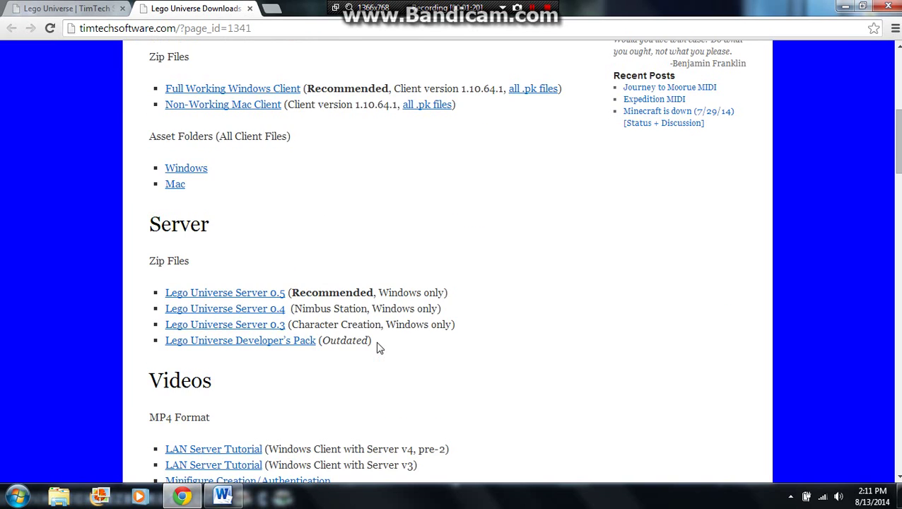
scroll(275, 445, "up", 3)
scroll(275, 446, "down", 3)
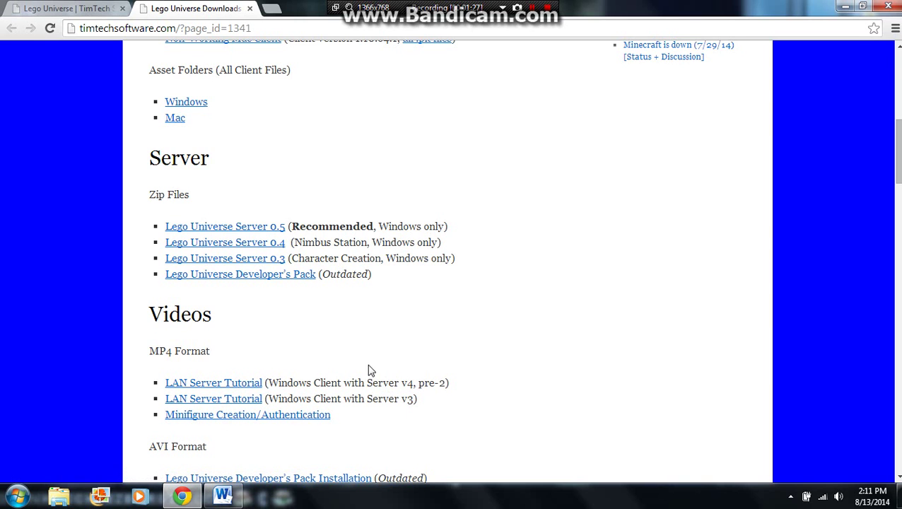
scroll(378, 304, "up", 2)
scroll(378, 304, "up", 3)
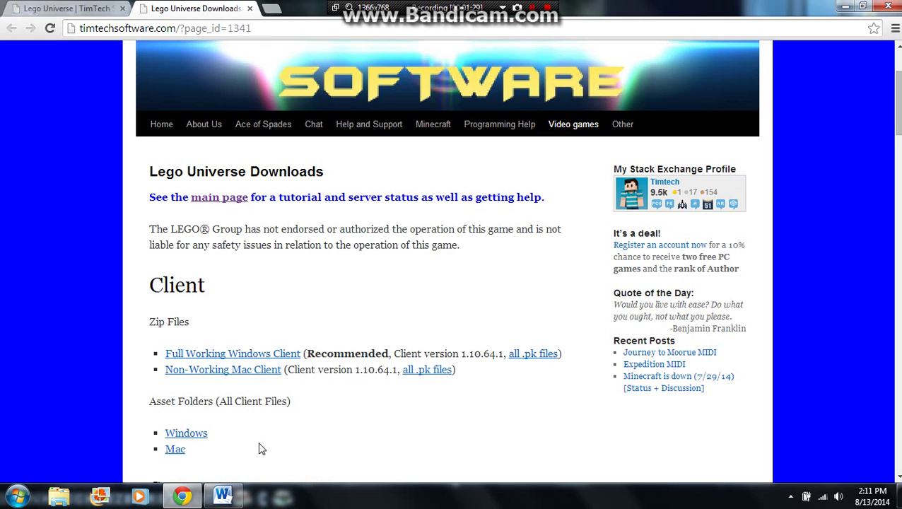
Consult the extraction instructions in Word, and open the desktop's luniserver ZIP archive with 7-Zip File Manager.
left_click(223, 496)
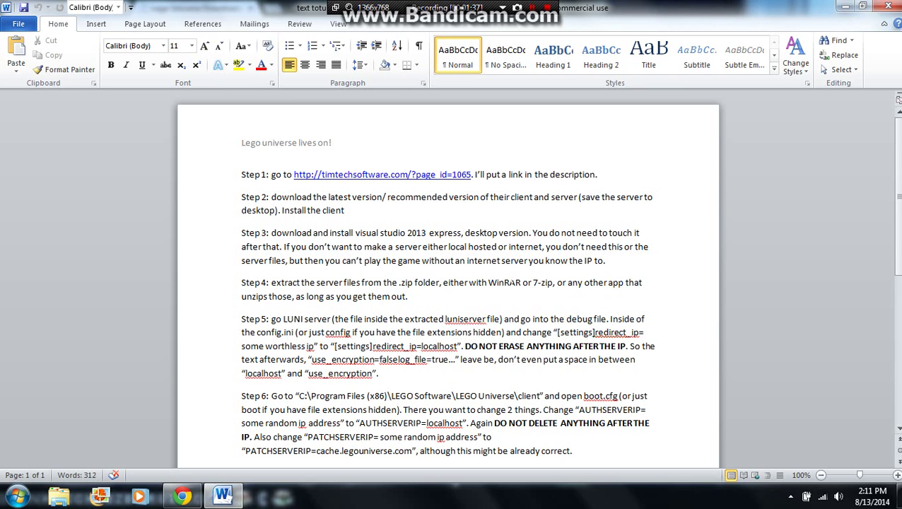
key("super+d")
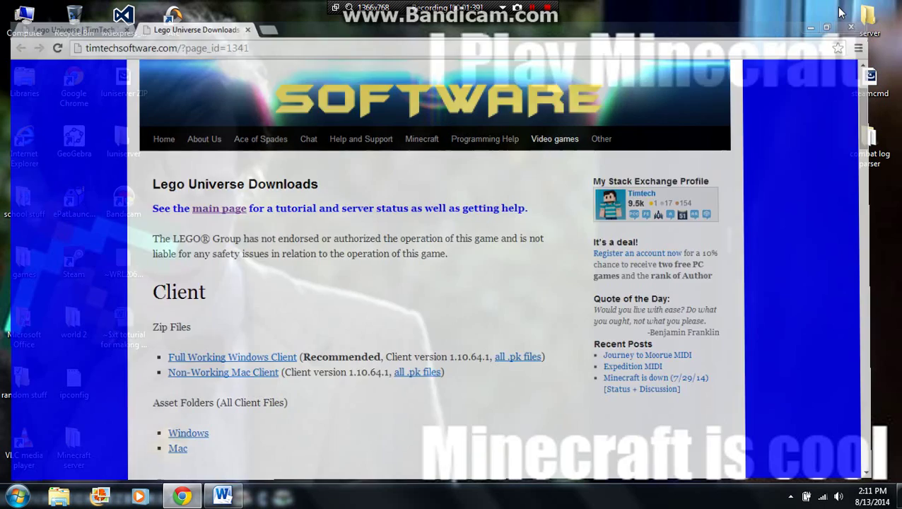
mouse_move(125, 82)
left_mouse_down()
mouse_move(181, 93)
mouse_move(126, 83)
left_mouse_up()
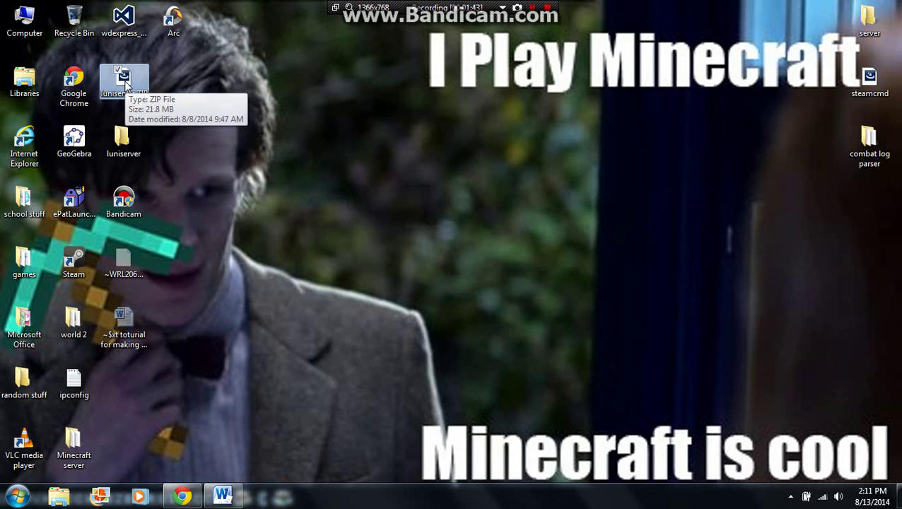
right_click(125, 80)
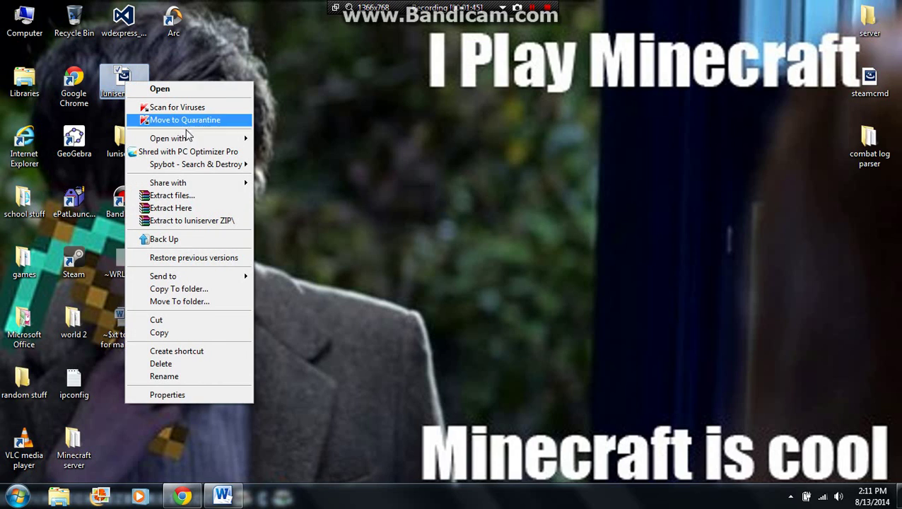
mouse_move(193, 145)
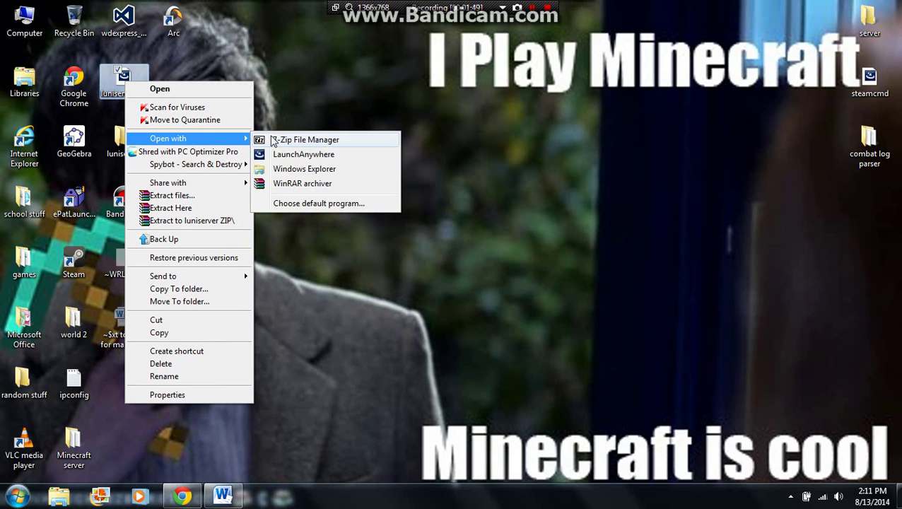
left_click(292, 140)
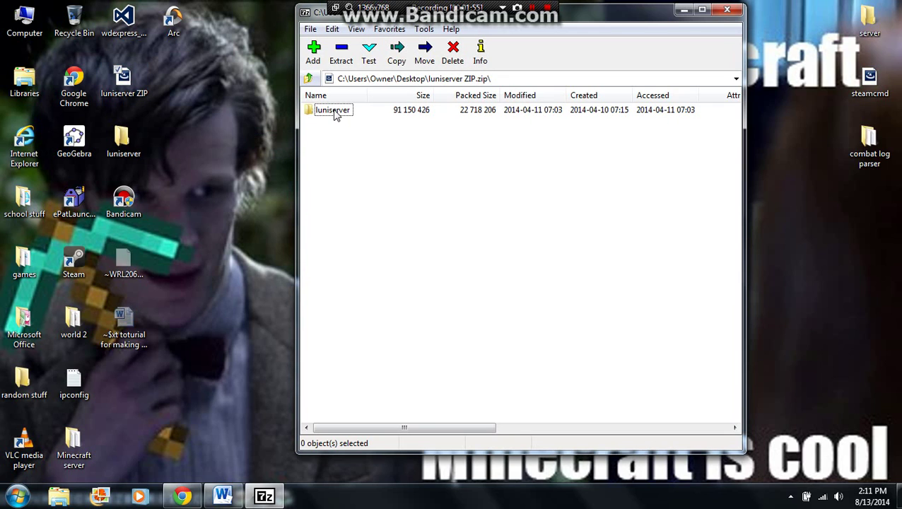
Read the server configuration instructions in the Word tutorial and close the 7-Zip archive window.
left_click(223, 496)
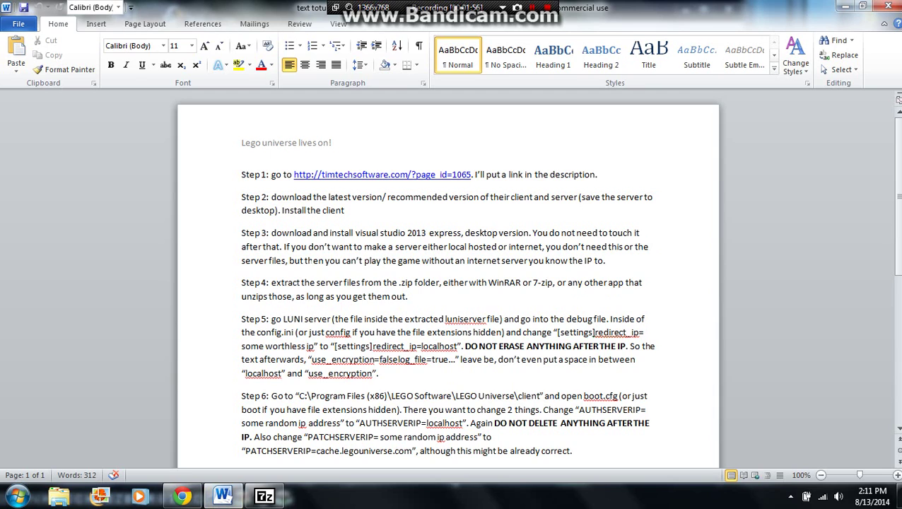
scroll(265, 387, "down", 1)
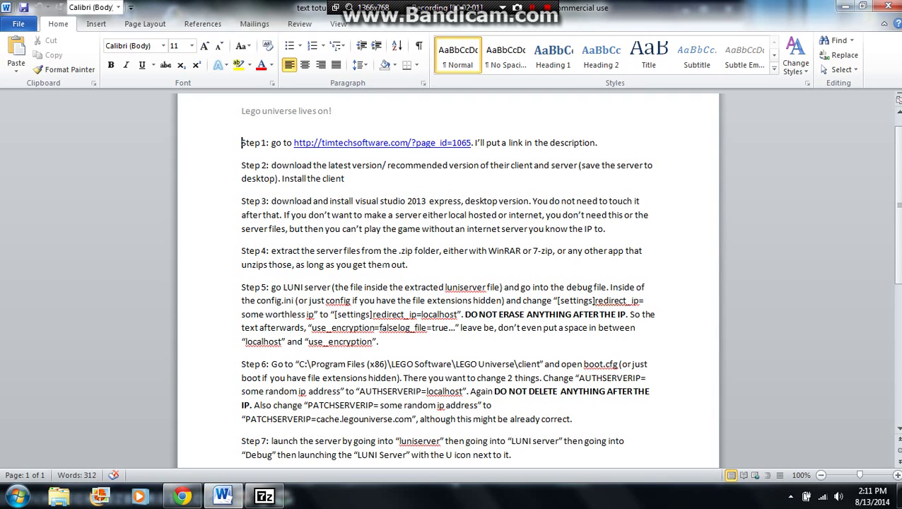
left_click(885, 9)
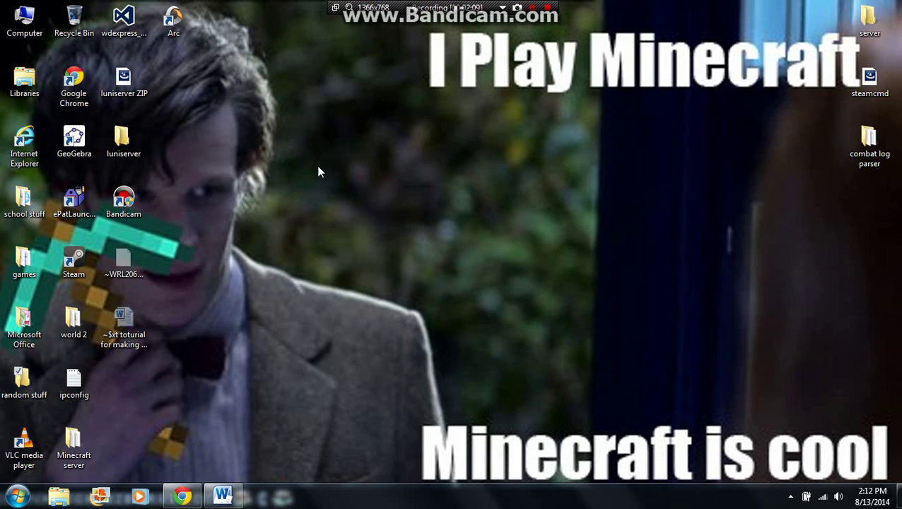
Open the config INI file in the Debug folder under luniserver\LUNI Server on the desktop.
left_click(126, 145)
double_click(126, 145)
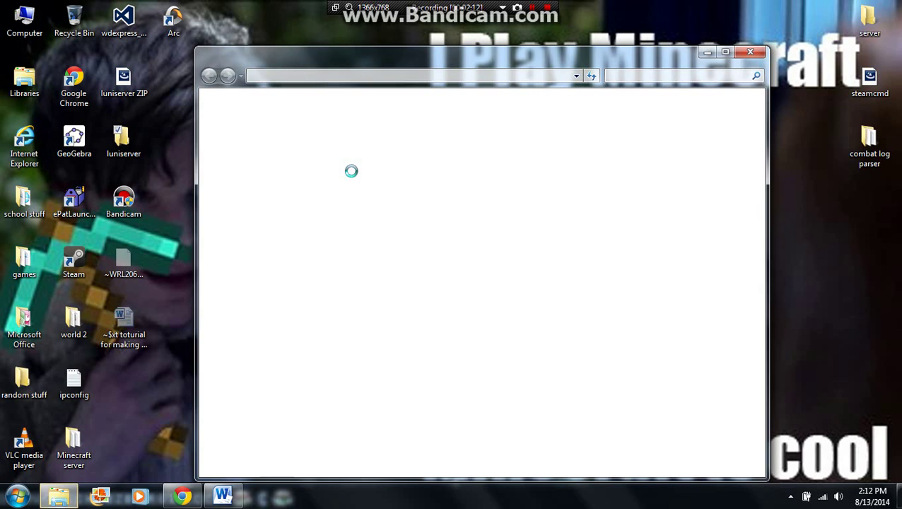
left_click(371, 170)
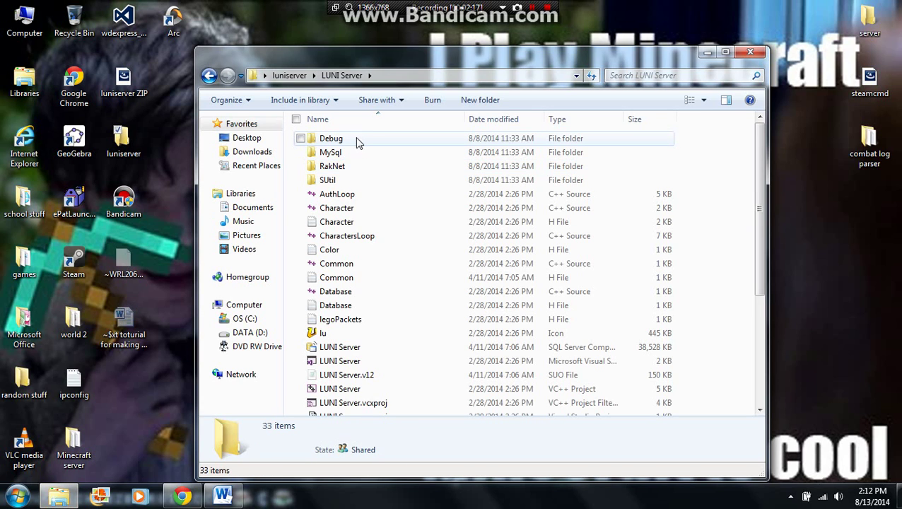
double_click(355, 138)
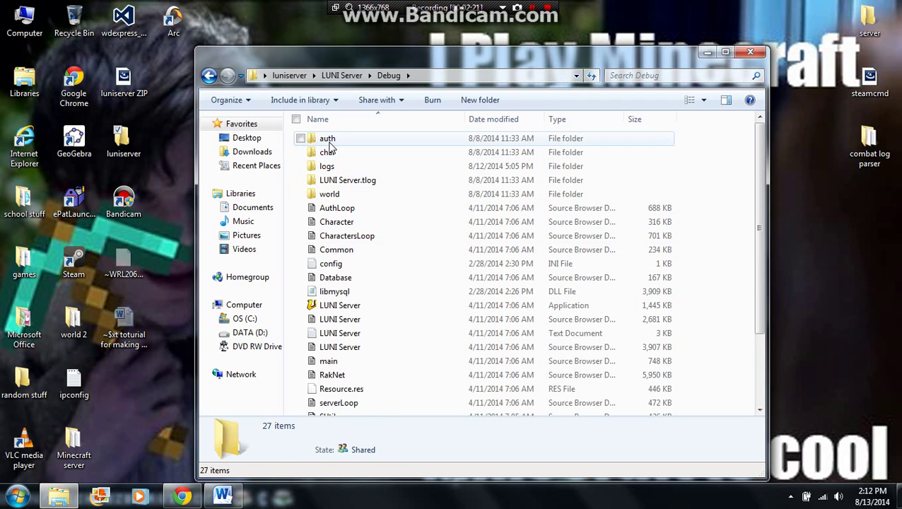
left_click(338, 265)
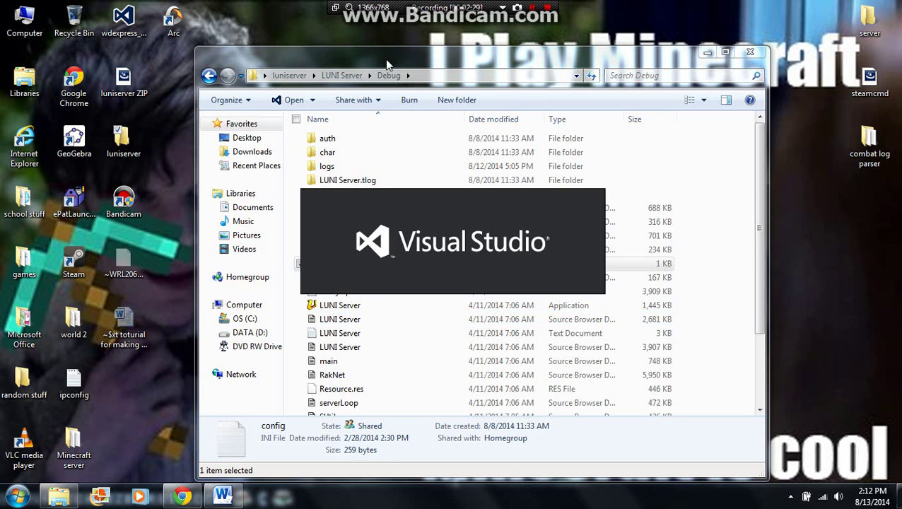
left_click_drag(387, 61, 367, 56)
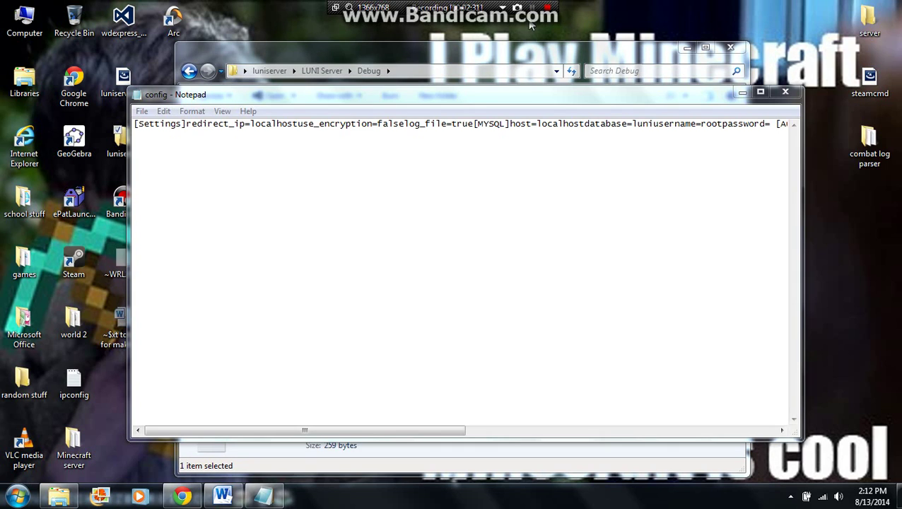
Highlight the redirect_ip entry and its value in the [Settings] section of the config file, and close the file.
left_click(323, 124)
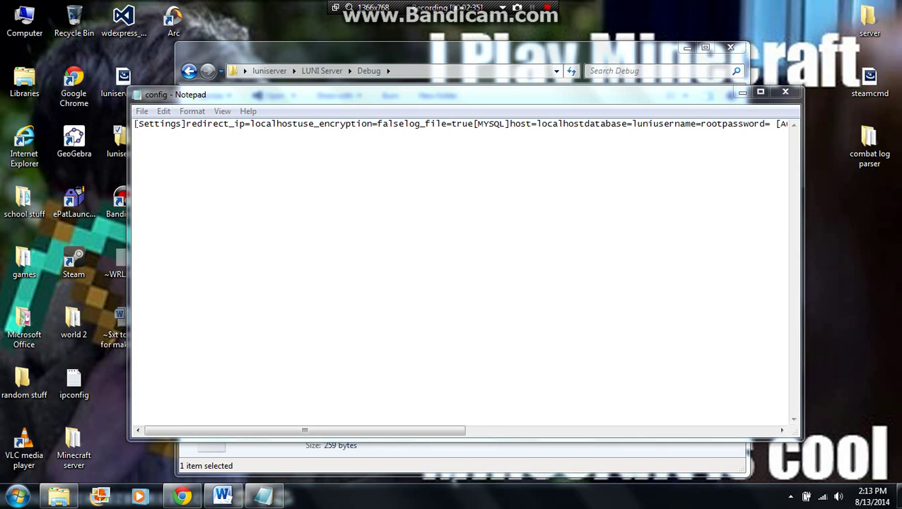
left_click_drag(134, 124, 292, 124)
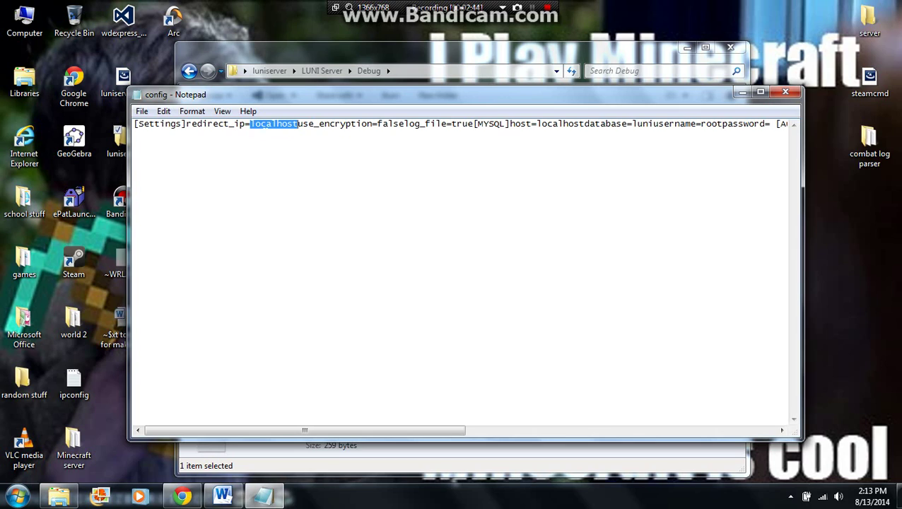
double_click(294, 124)
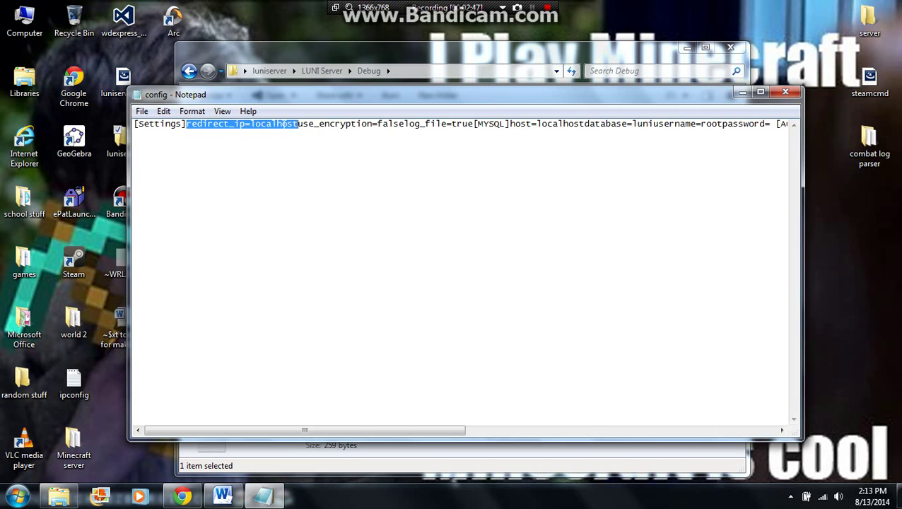
left_click_drag(250, 123, 293, 124)
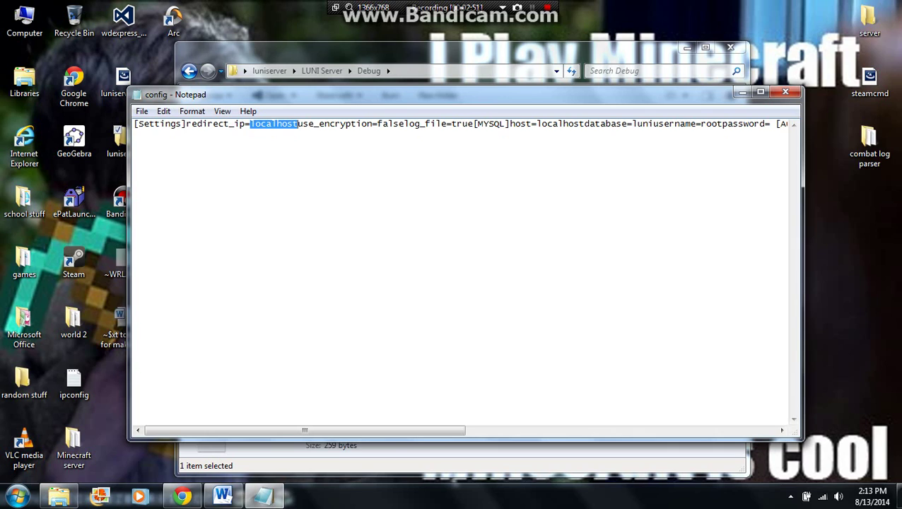
left_click_drag(298, 124, 255, 124)
left_click_drag(518, 96, 517, 85)
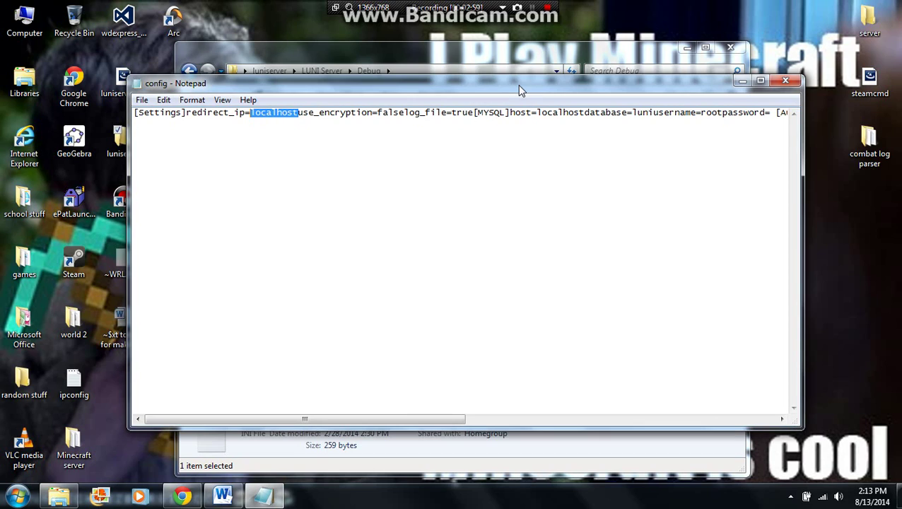
left_click(785, 83)
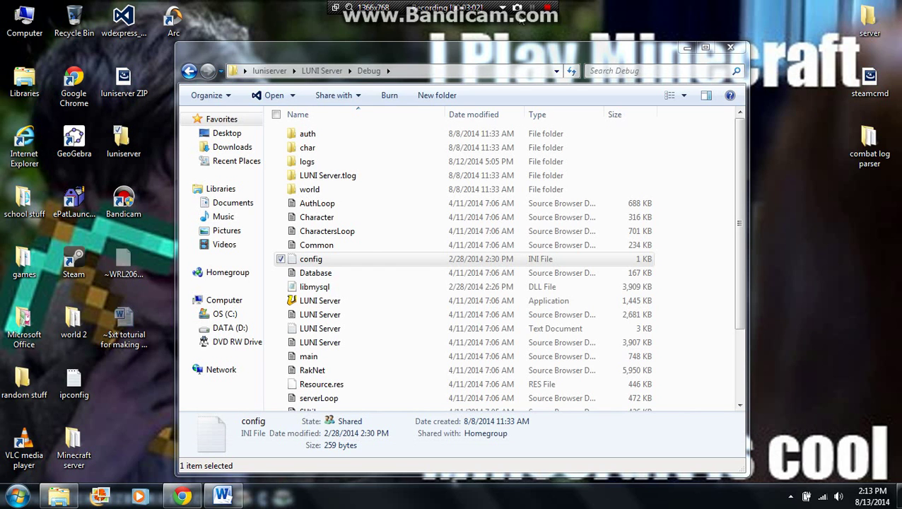
Consult step 6 of the Word tutorial, highlighting the client folder path and the boot.cfg file name.
key("alt+Tab")
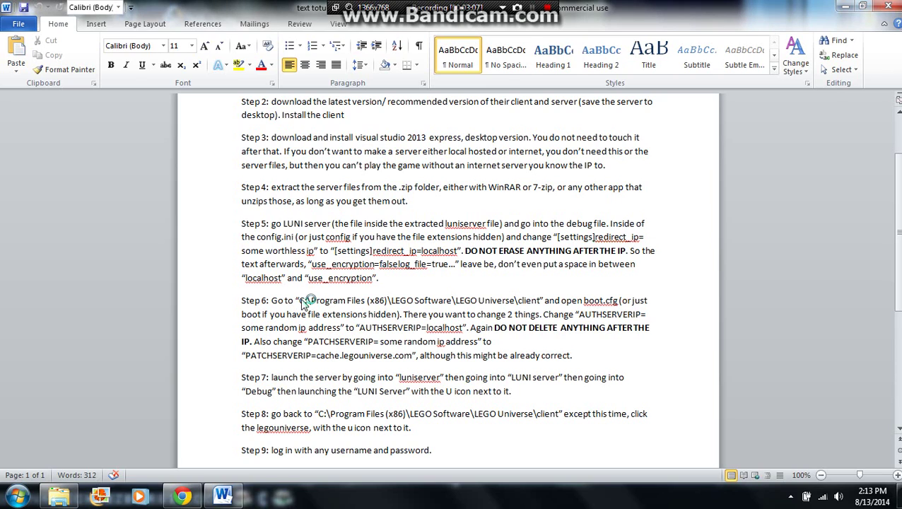
left_click_drag(299, 300, 618, 300)
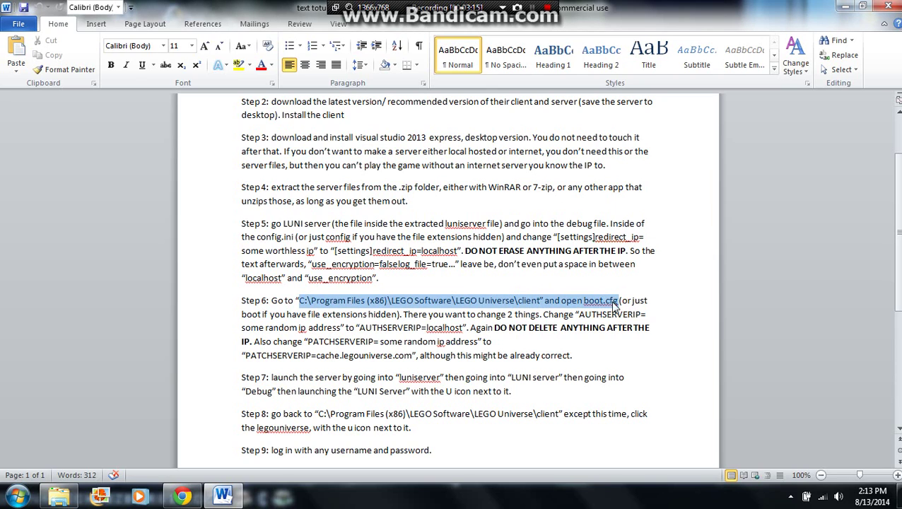
left_click(534, 314)
Open the folder C:\Program Files (x86)\LEGO Software\LEGO Universe\client in a new Explorer window.
key("super")
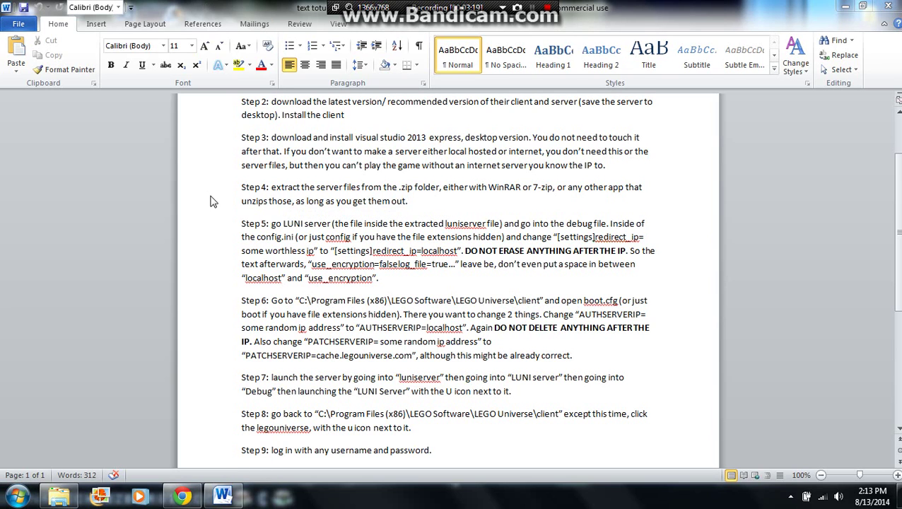
key("super+e")
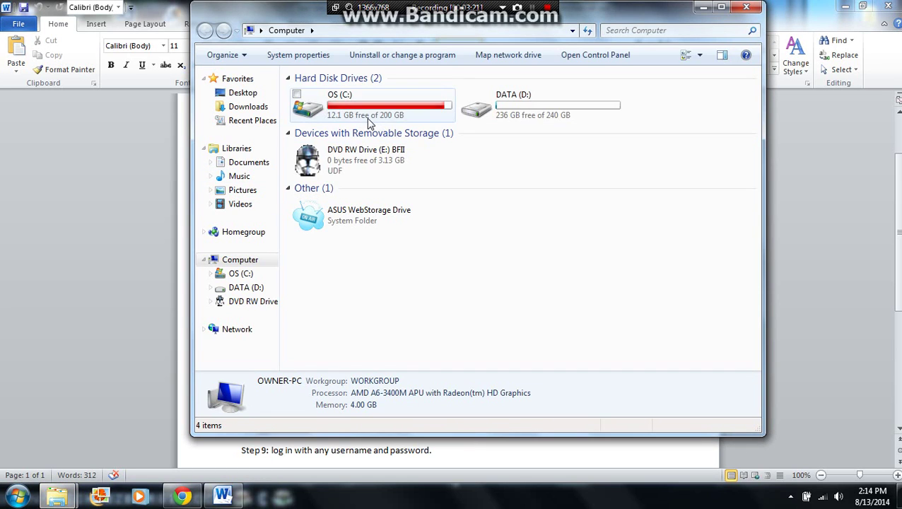
double_click(367, 117)
left_click(354, 178)
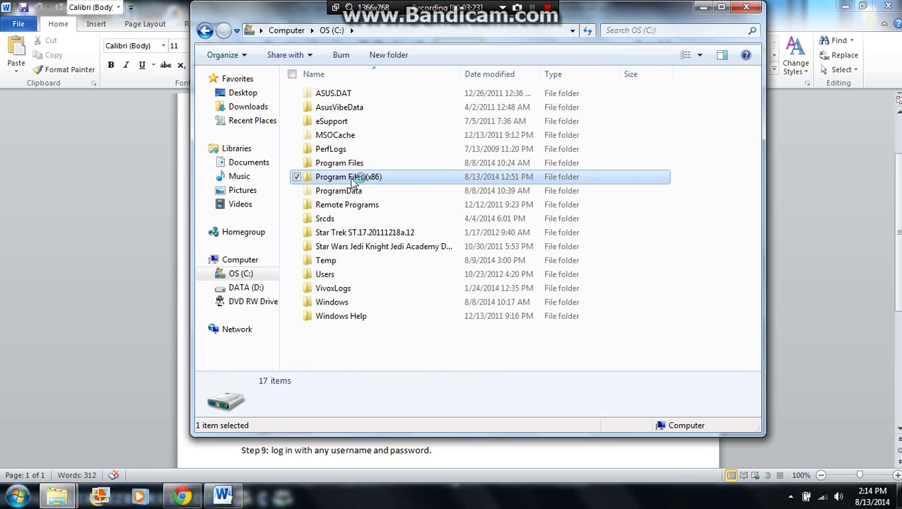
double_click(353, 178)
scroll(378, 247, "down", 2)
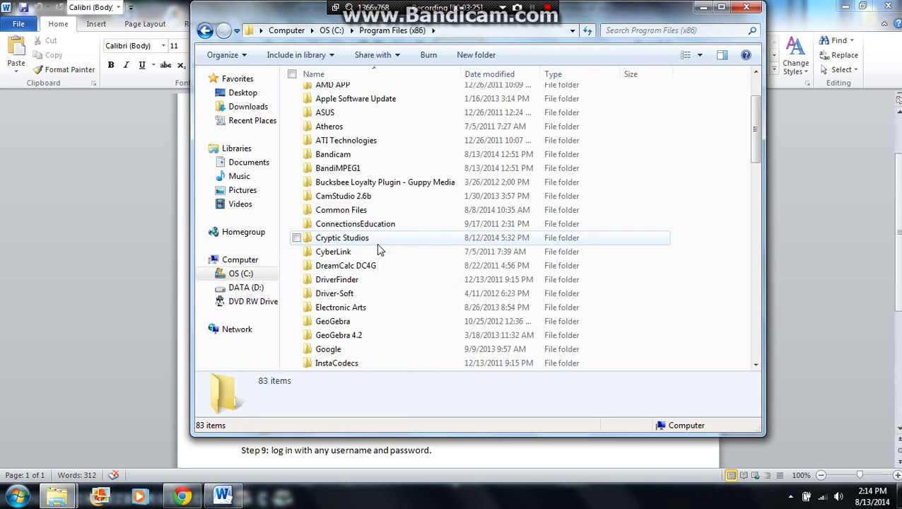
scroll(378, 249, "down", 5)
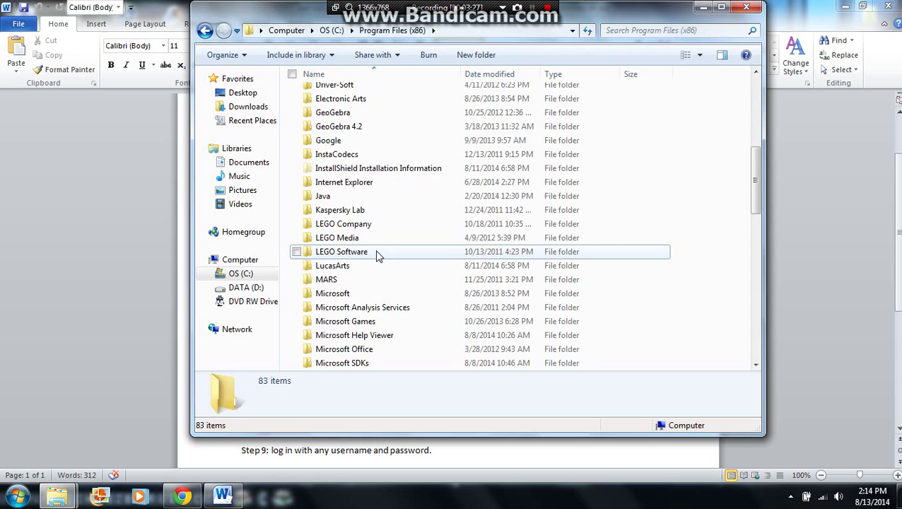
double_click(377, 253)
left_click(322, 95)
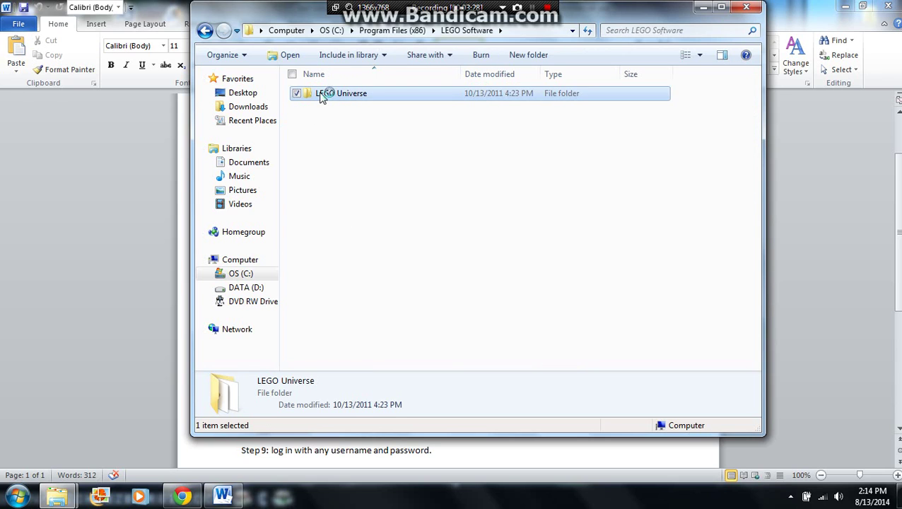
double_click(322, 95)
double_click(320, 96)
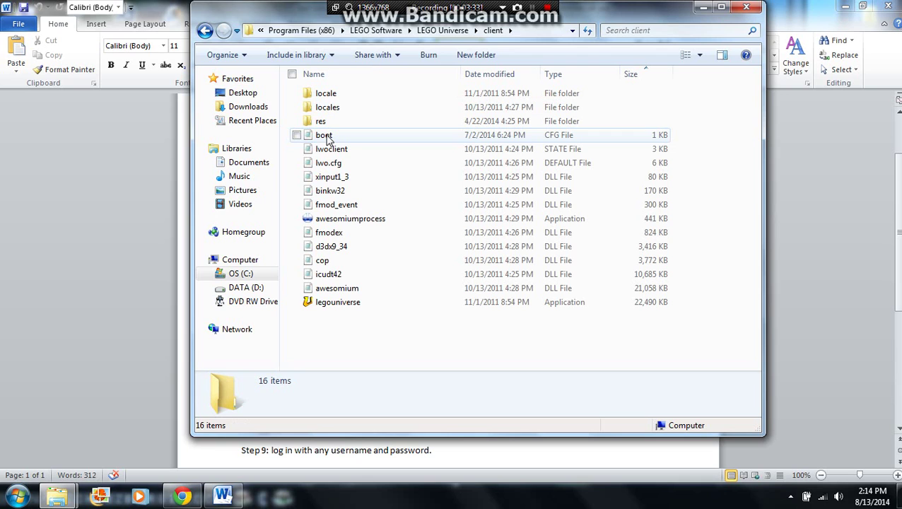
Open the boot CFG file from the client folder in Notepad.
left_click(326, 137)
right_click(327, 136)
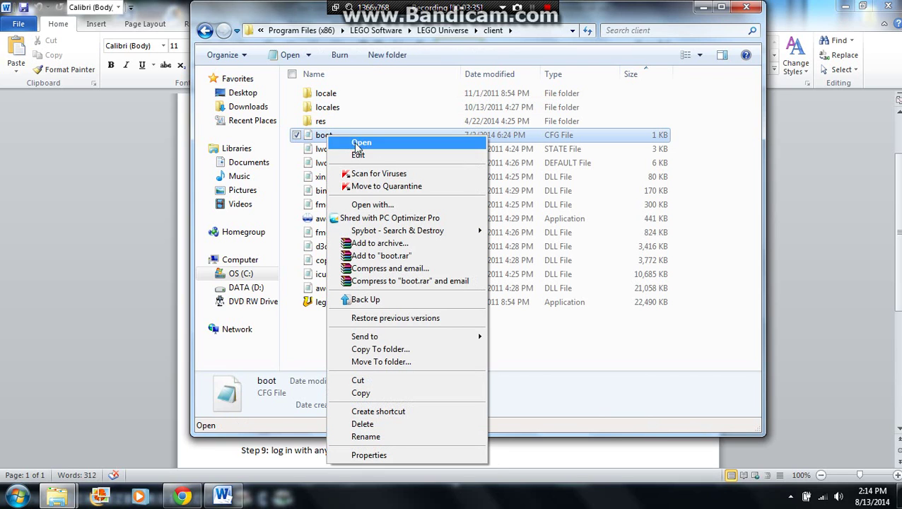
left_click(410, 209)
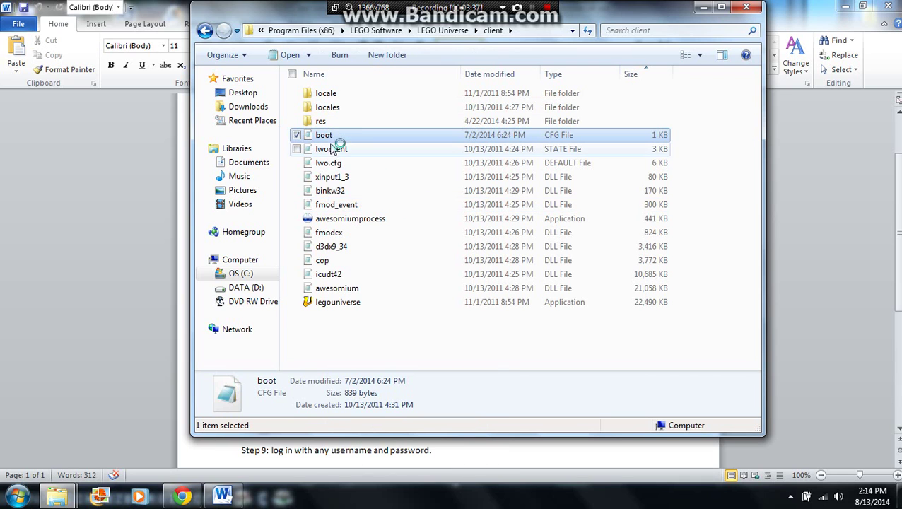
key("Return")
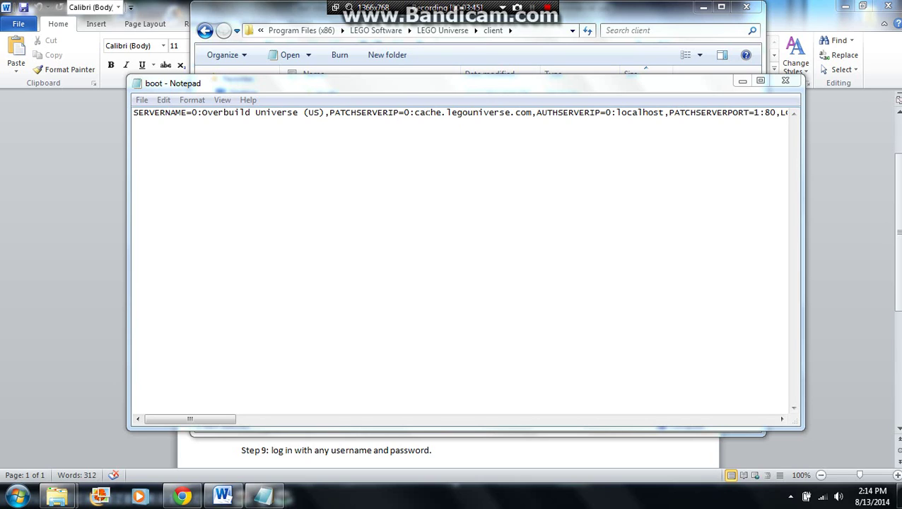
Highlight the PATCHSERVERIP value cache.legouniverse.com and the AUTHSERVERIP value localhost in the boot file, and close the file.
left_click_drag(414, 112, 521, 112)
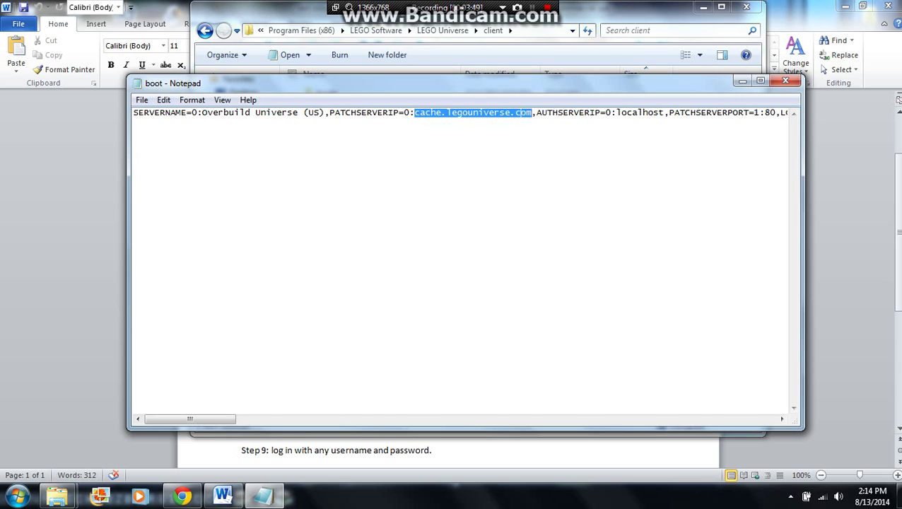
left_click_drag(414, 112, 521, 113)
left_click(530, 113)
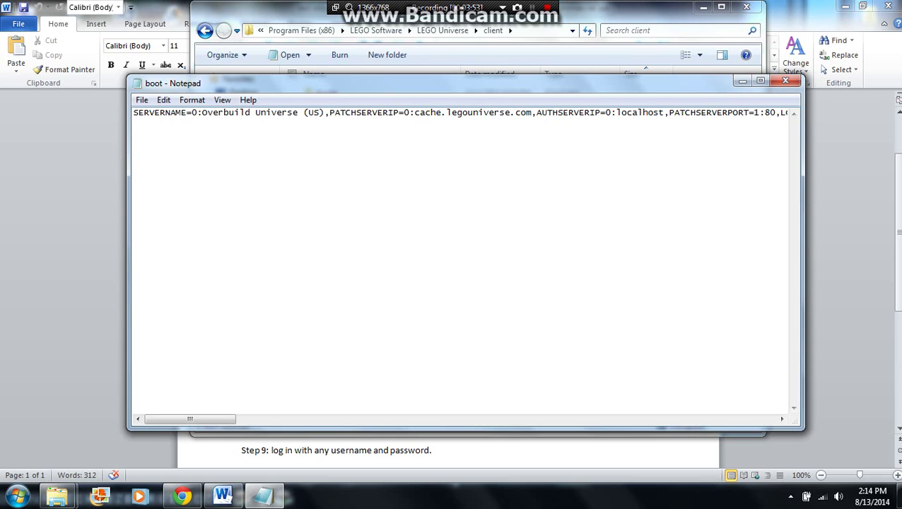
left_click_drag(188, 418, 212, 419)
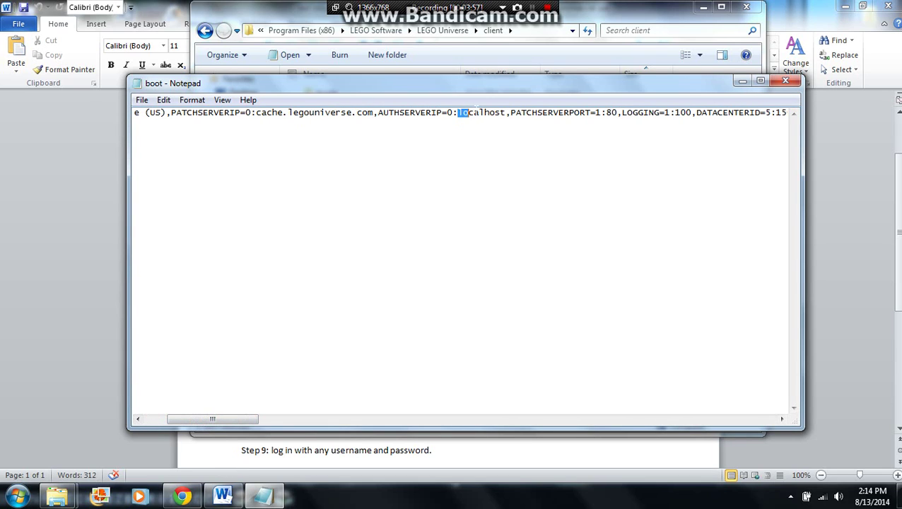
left_click_drag(468, 112, 490, 113)
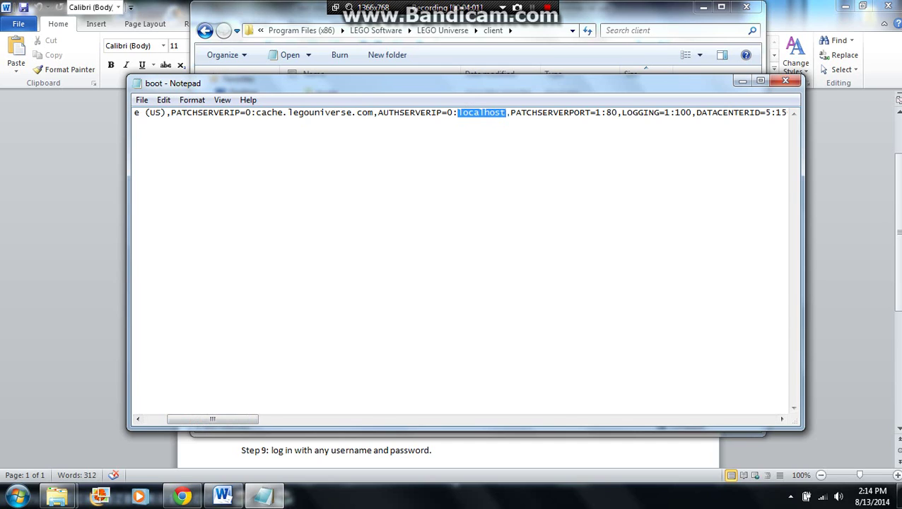
mouse_move(506, 112)
left_mouse_down()
mouse_move(468, 113)
mouse_move(503, 113)
left_mouse_up()
left_click(453, 113)
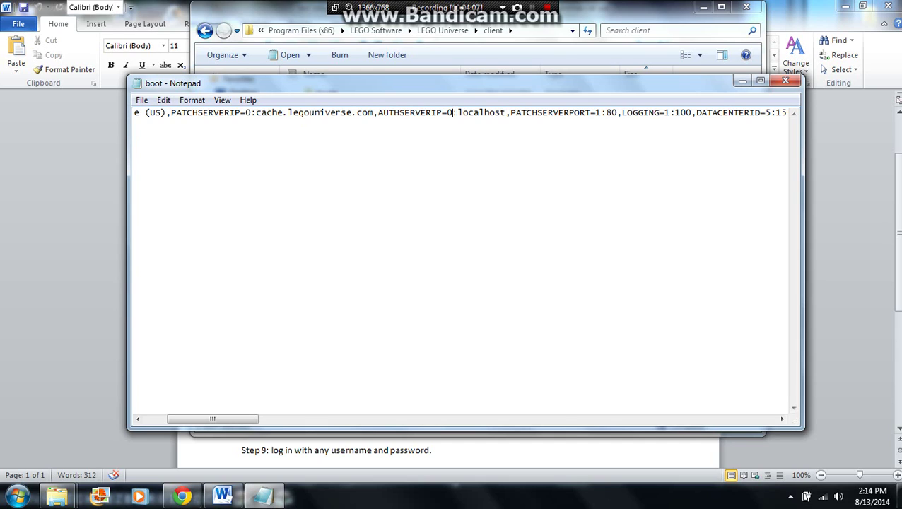
left_click(785, 82)
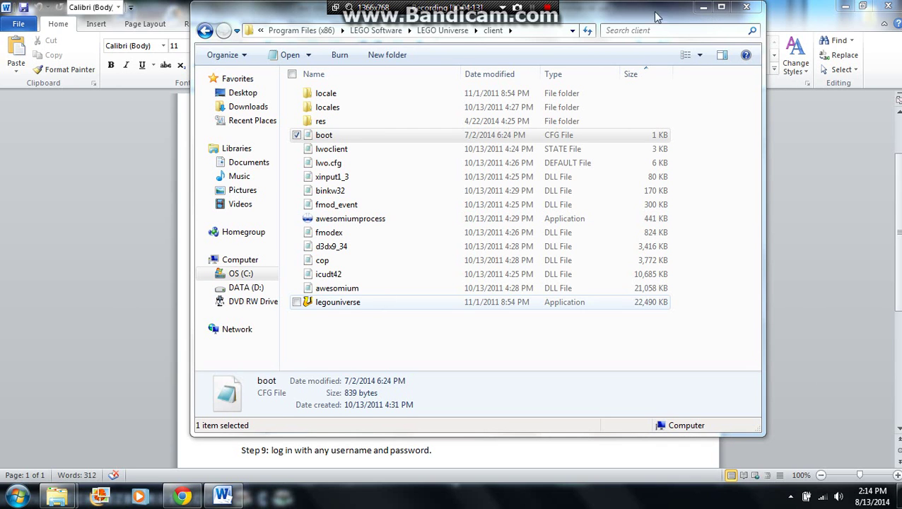
Minimize the client folder window and read the remaining launch and login steps in the Word tutorial.
left_click_drag(660, 11, 661, 26)
left_click(702, 24)
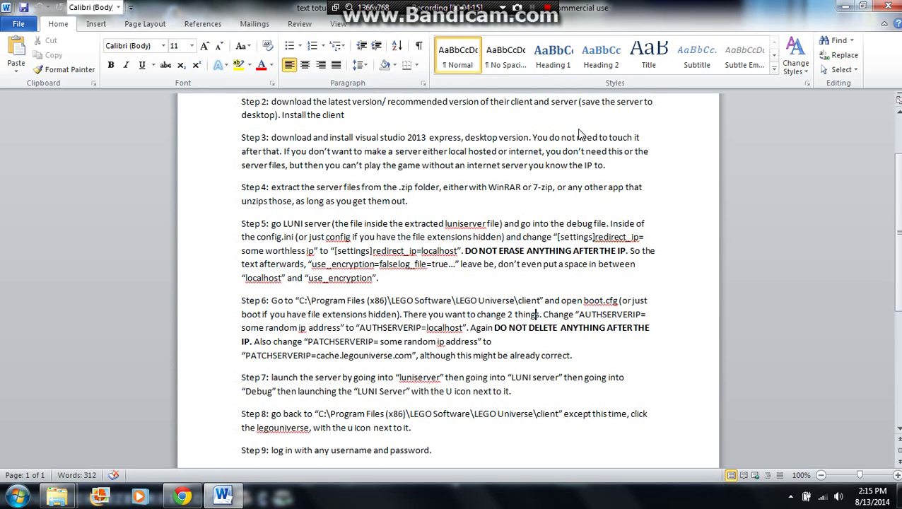
scroll(490, 281, "down", 2)
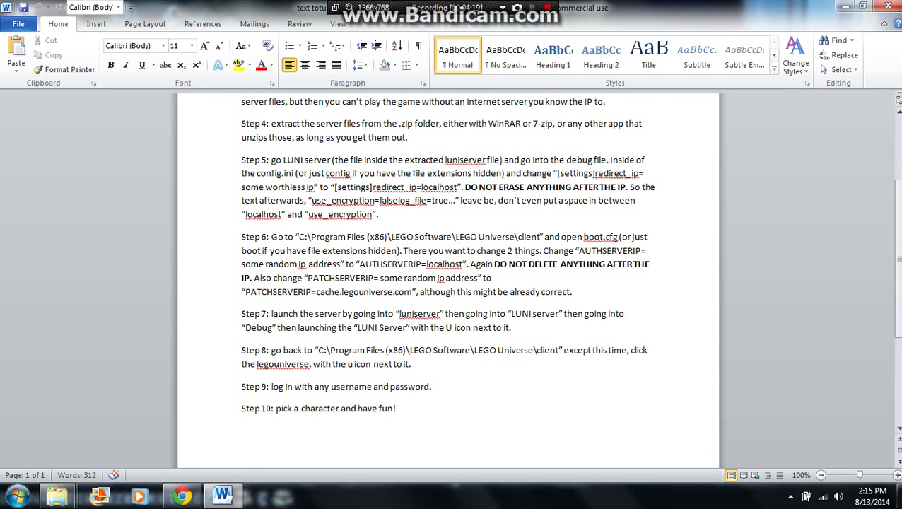
Minimize Word and launch the LUNI Server application from the Debug folder.
left_click(846, 7)
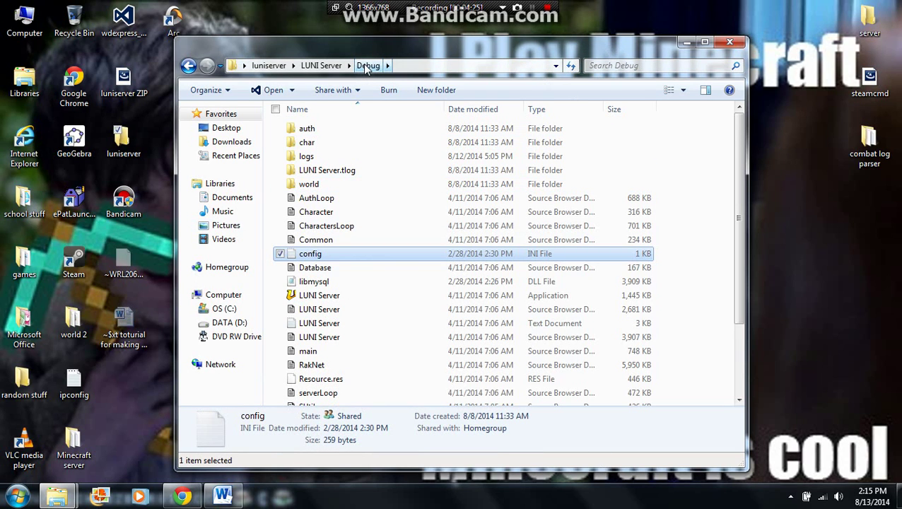
left_click(329, 297)
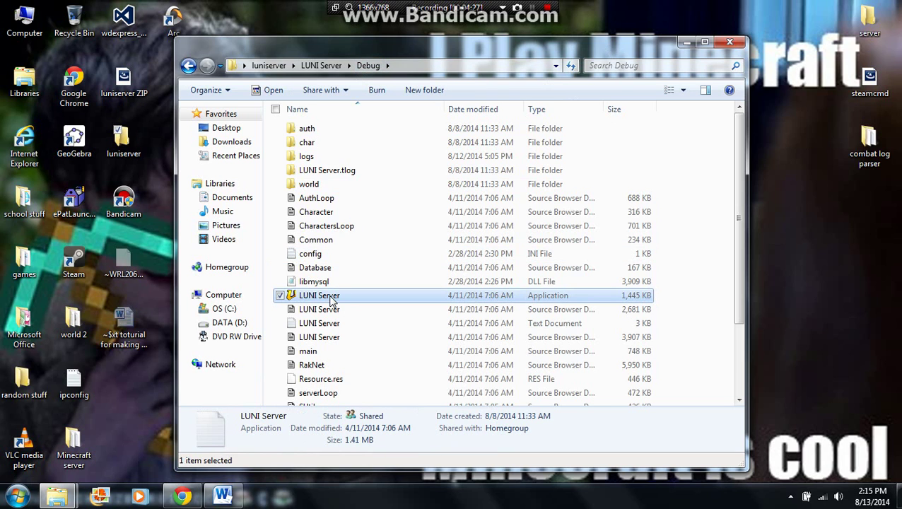
double_click(331, 297)
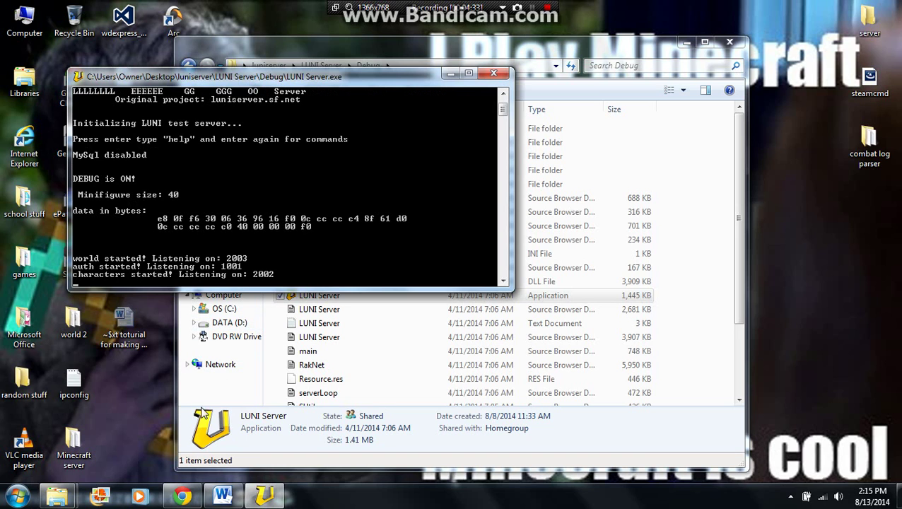
Switch to the client folder window and launch the legouniverse application.
mouse_move(63, 500)
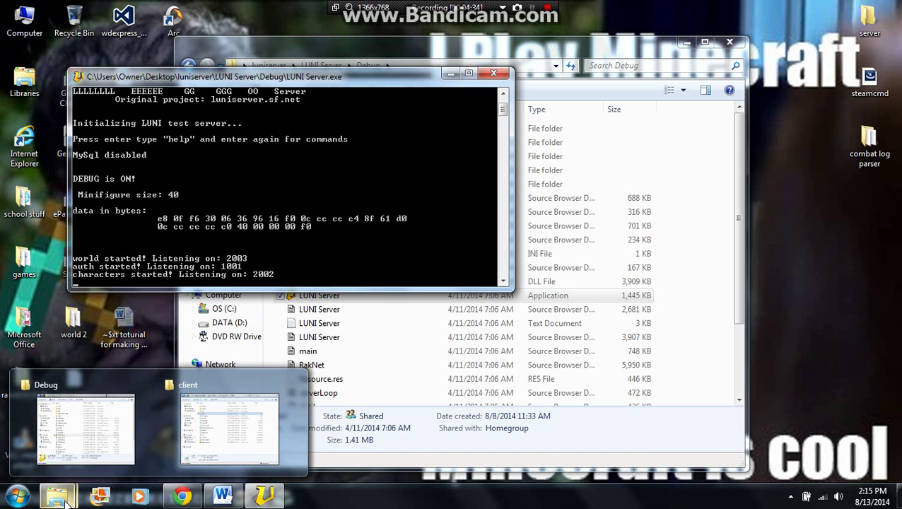
left_click(226, 427)
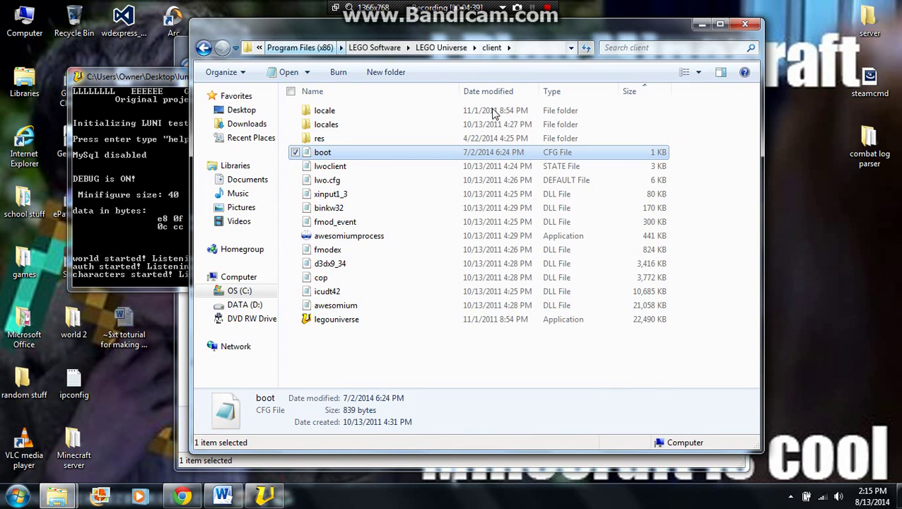
left_click(335, 321)
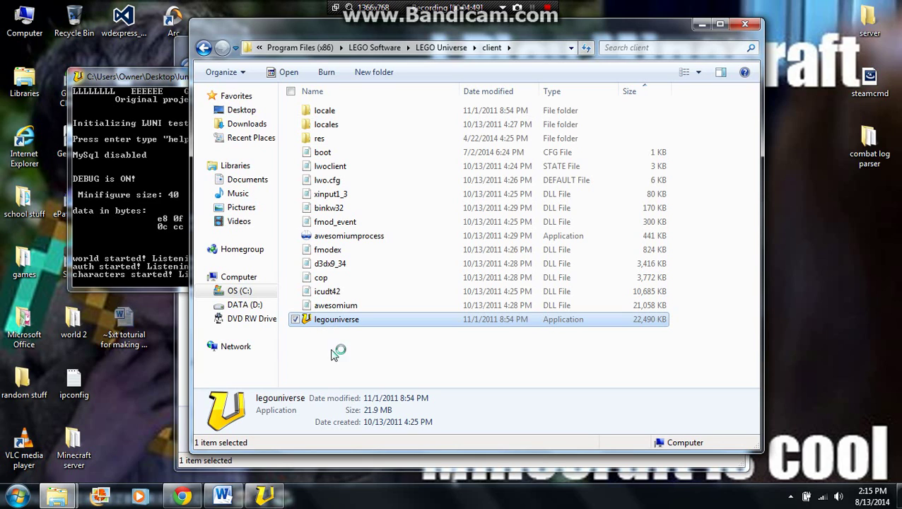
mouse_move(268, 499)
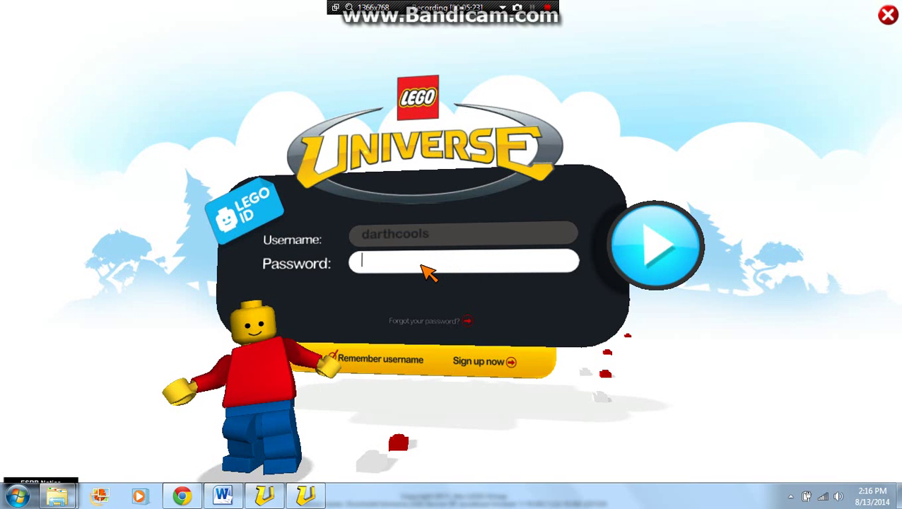
Enter a password for the remembered username on the LEGO Universe login screen and log in.
left_click(407, 263)
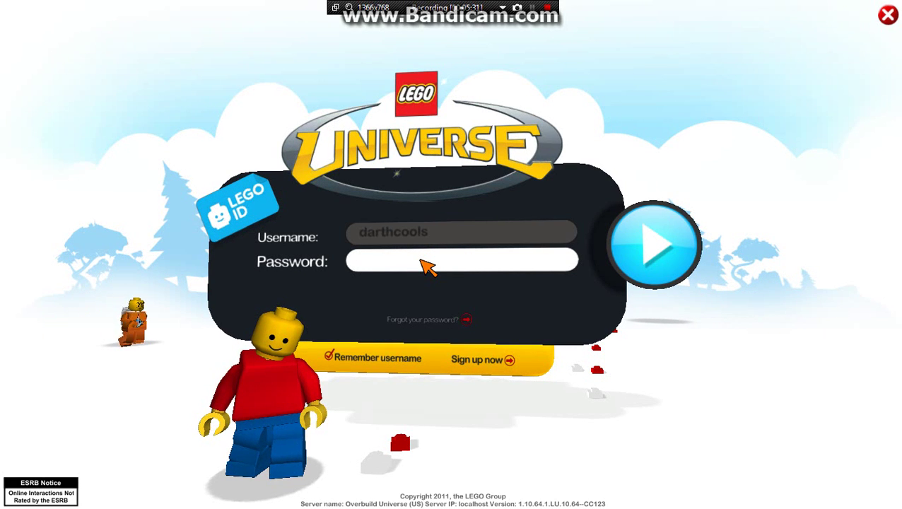
type("*****")
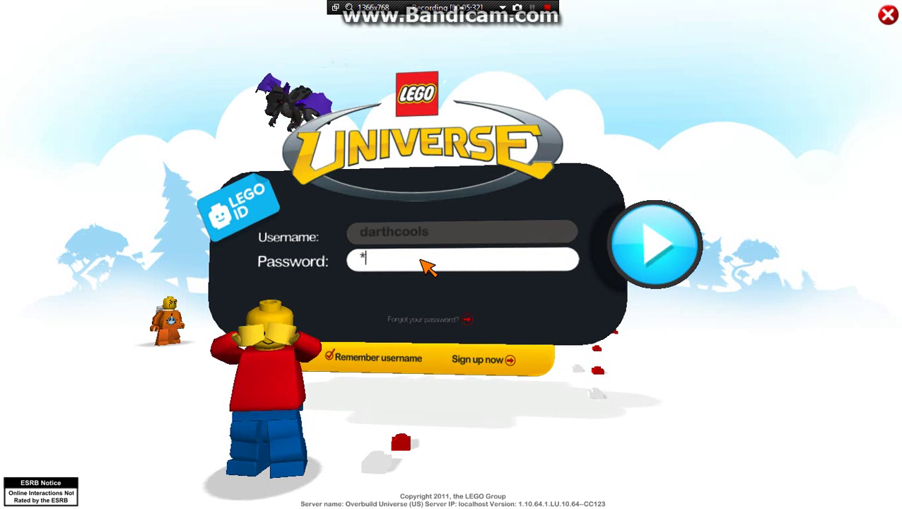
type("******")
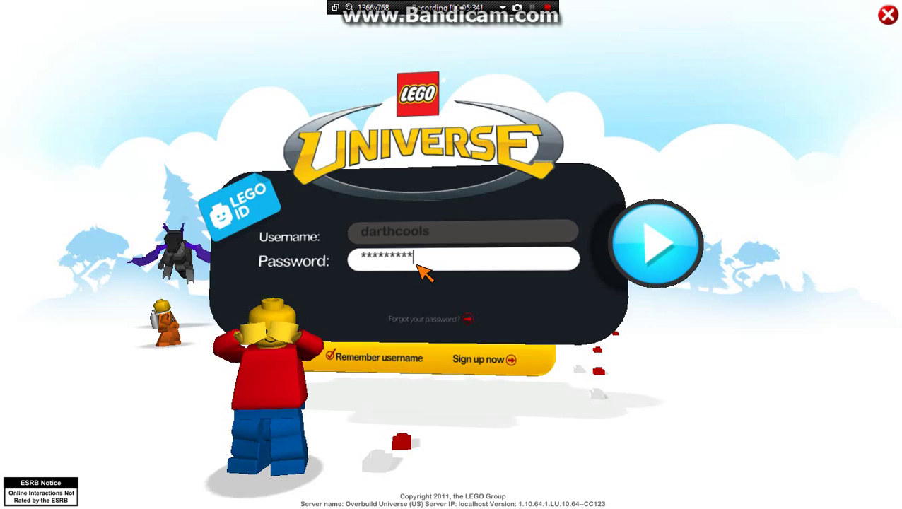
type("*********")
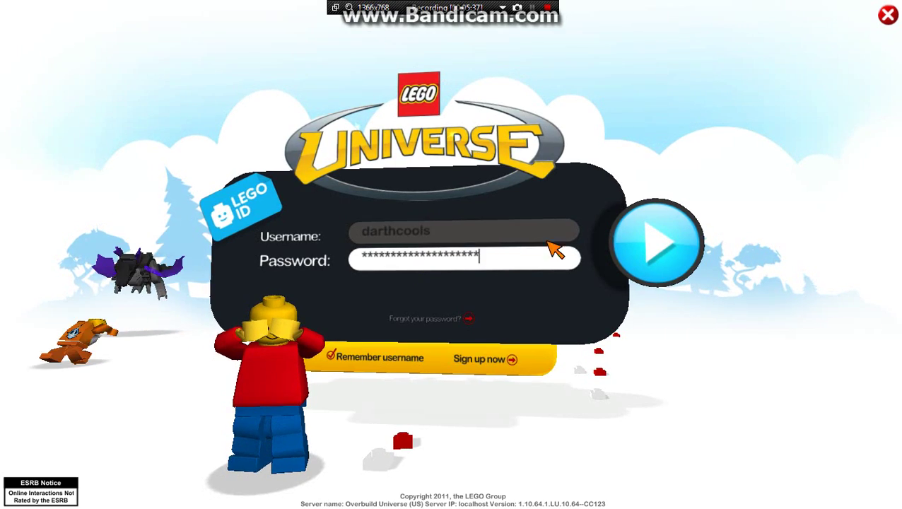
left_click(669, 245)
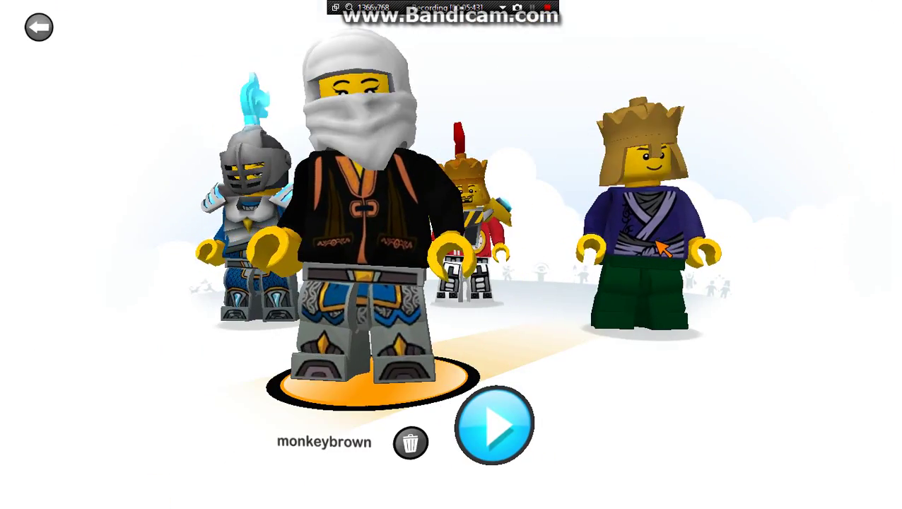
Cycle through the available minifigures on the character selection screen and choose monkeybrown to play.
left_click(654, 243)
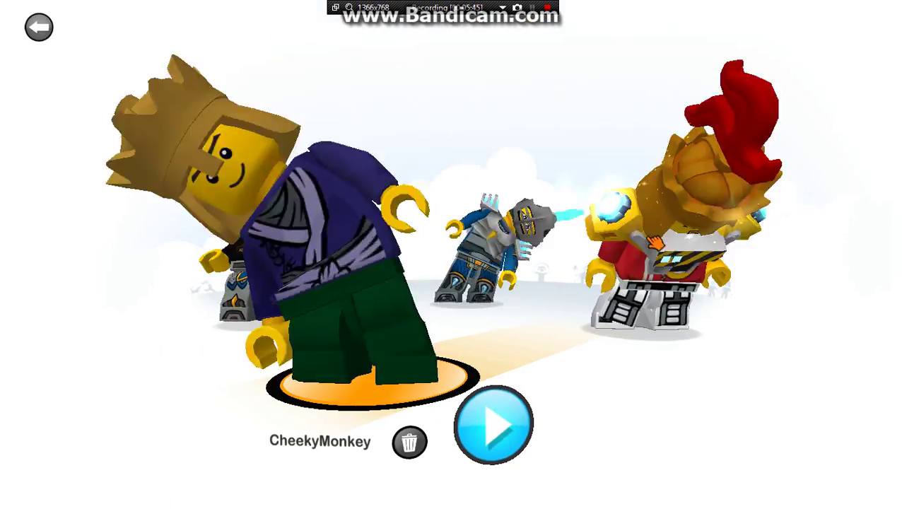
left_click(655, 243)
left_click(653, 244)
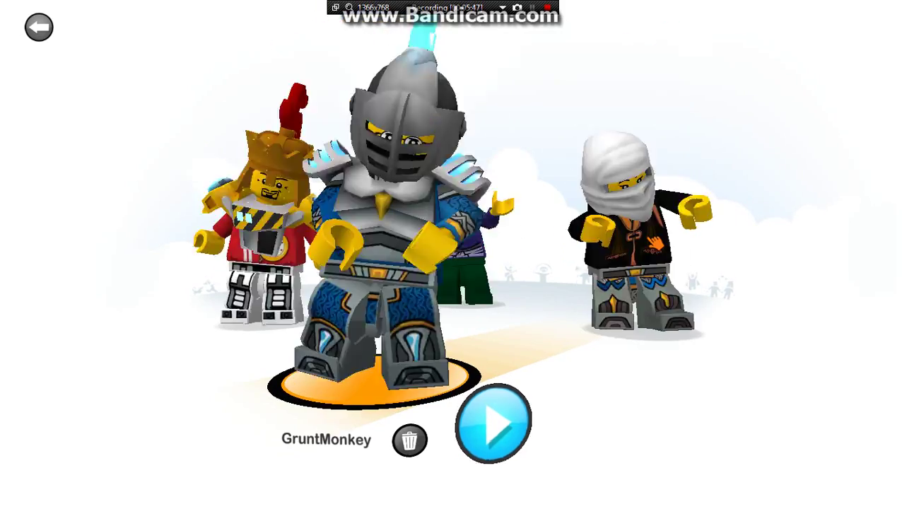
left_click(631, 265)
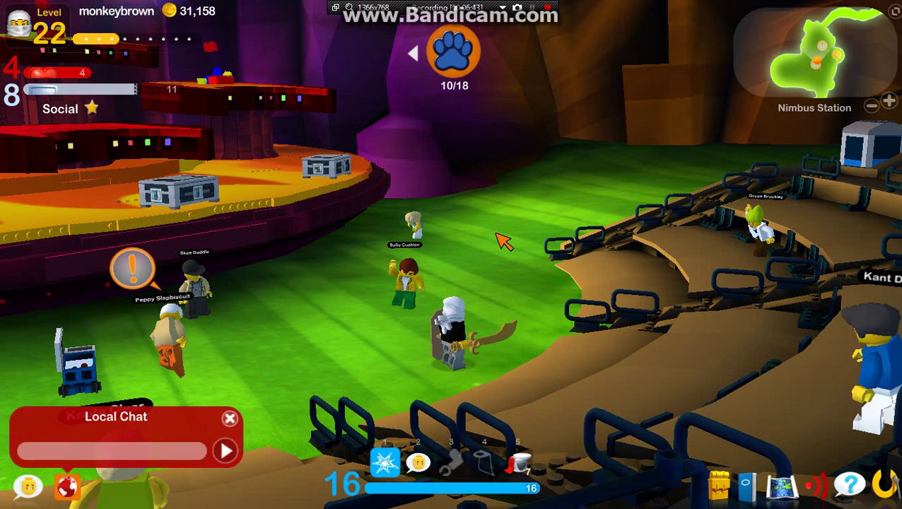
Run the minifigure across the grass onto the concert stage and jump up onto the low red crescent platform.
key("w")
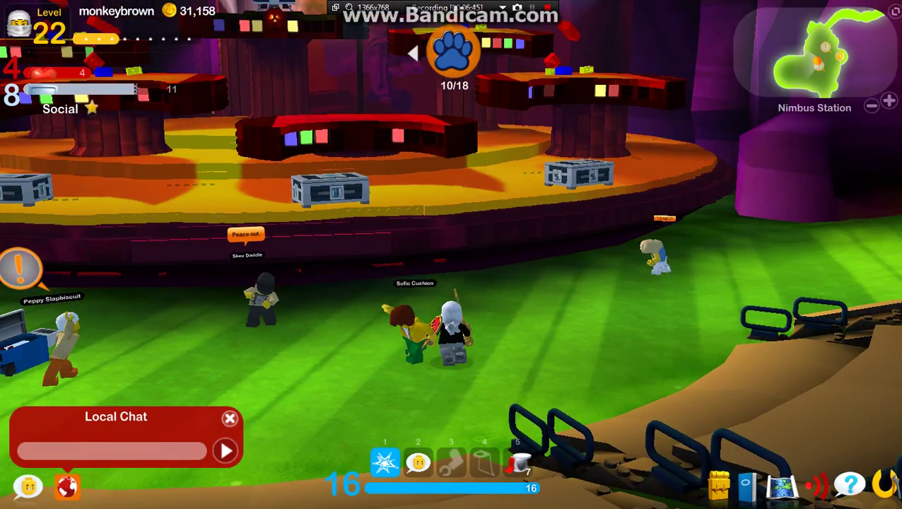
key("w")
key("space")
key("space")
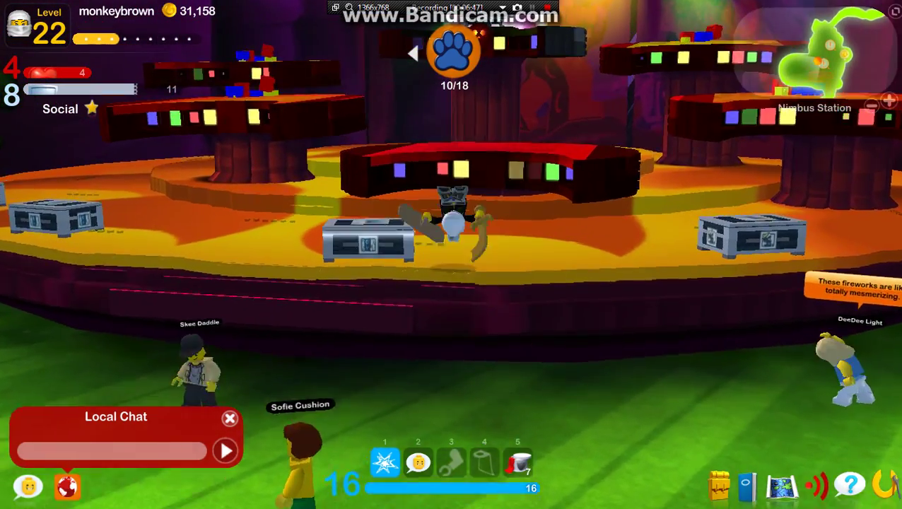
key("w")
key("a")
key("space")
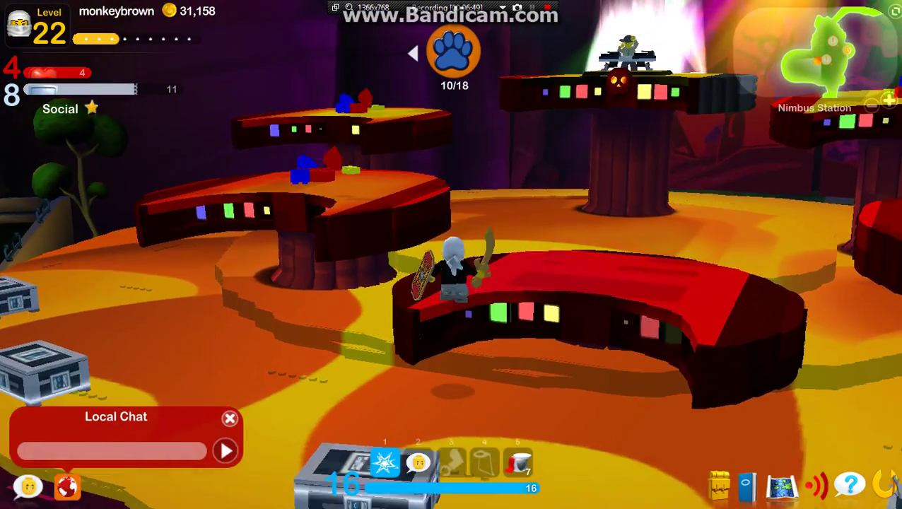
key("w")
key("a")
key("w")
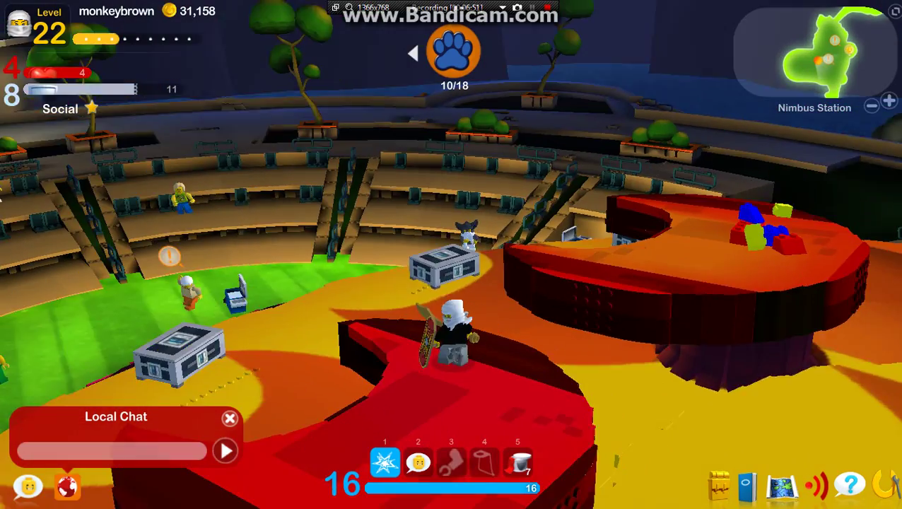
Jump off the red platform towards the stands and smash the silver crate near the stage edge.
key("w")
key("space")
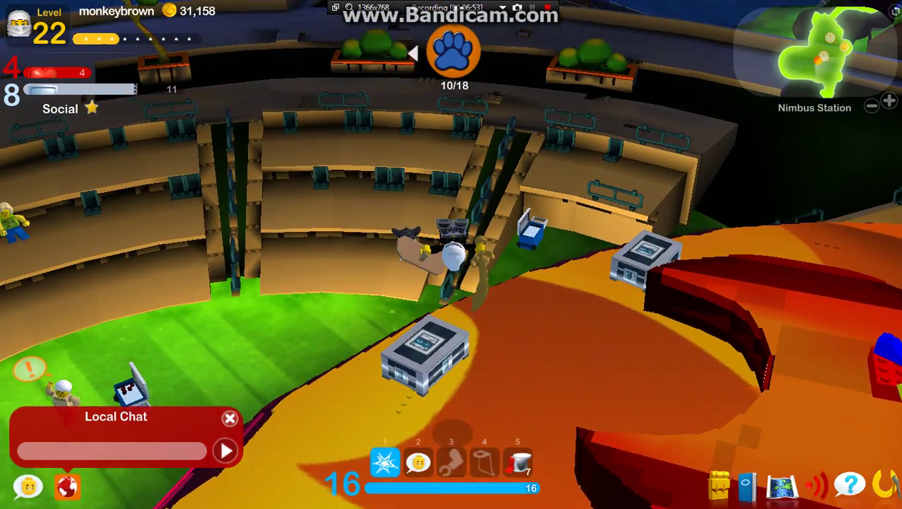
left_click(483, 264)
key("w")
left_click(488, 272)
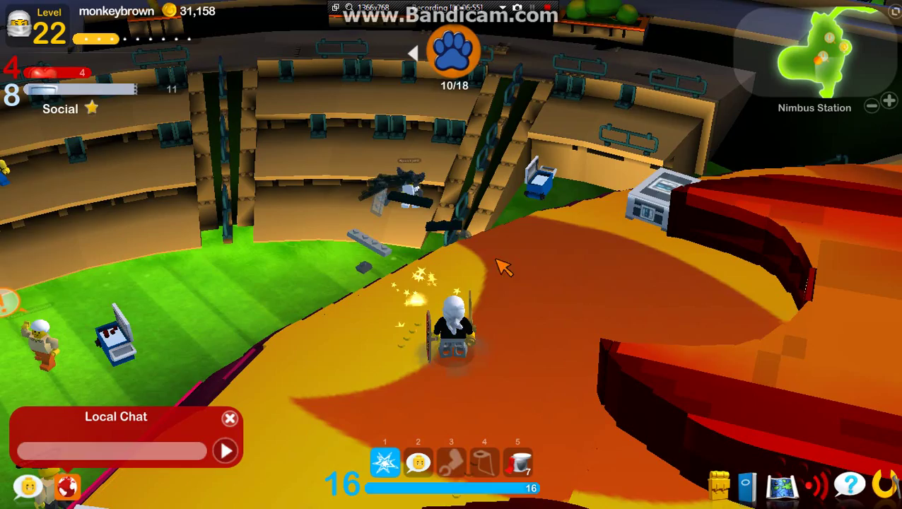
Jump down from the stage to the grass beside the bleachers and smash the blue cooler there.
key("d")
key("w")
key("space")
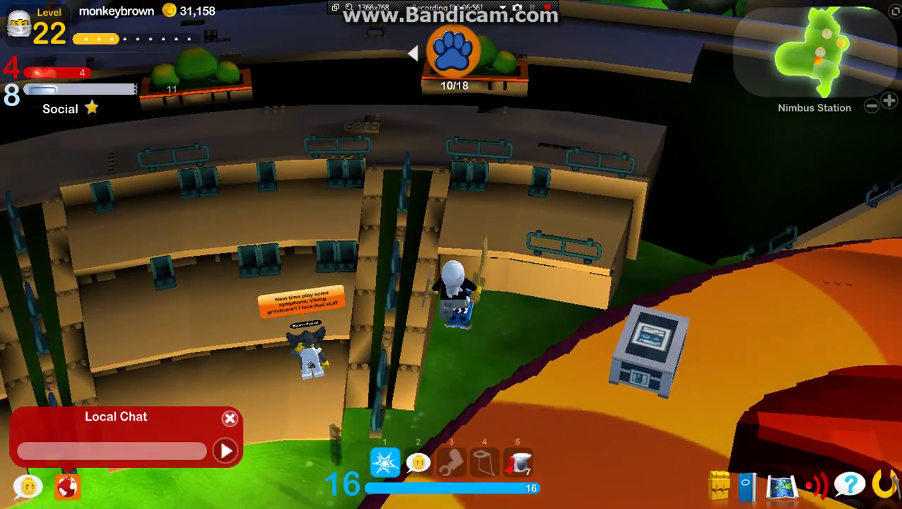
key("space")
key("space")
left_click(510, 262)
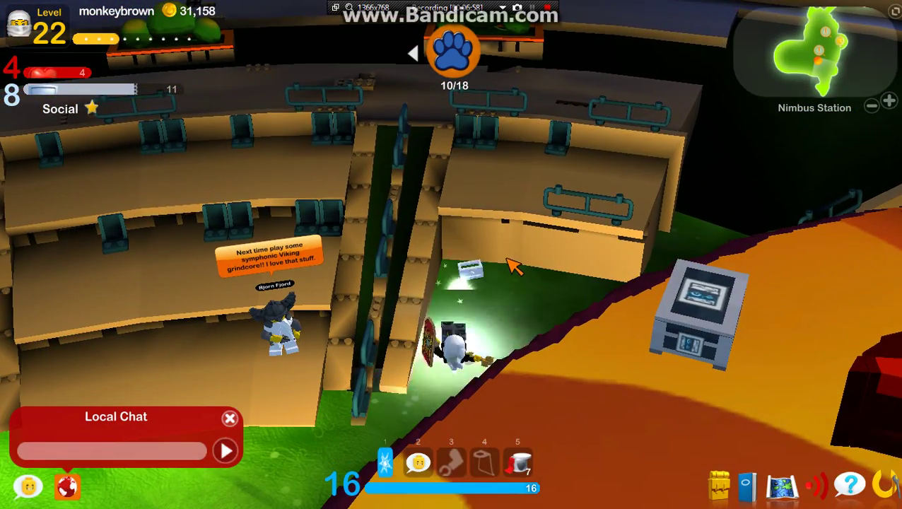
right_click(531, 260)
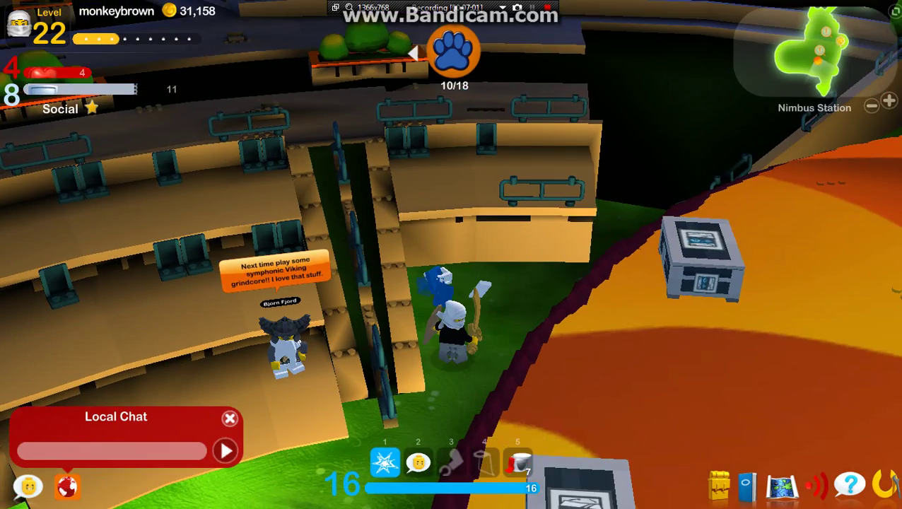
Run along the grass in front of the bleachers, past the Viking character, to the middle of the stands.
key("d")
key("s")
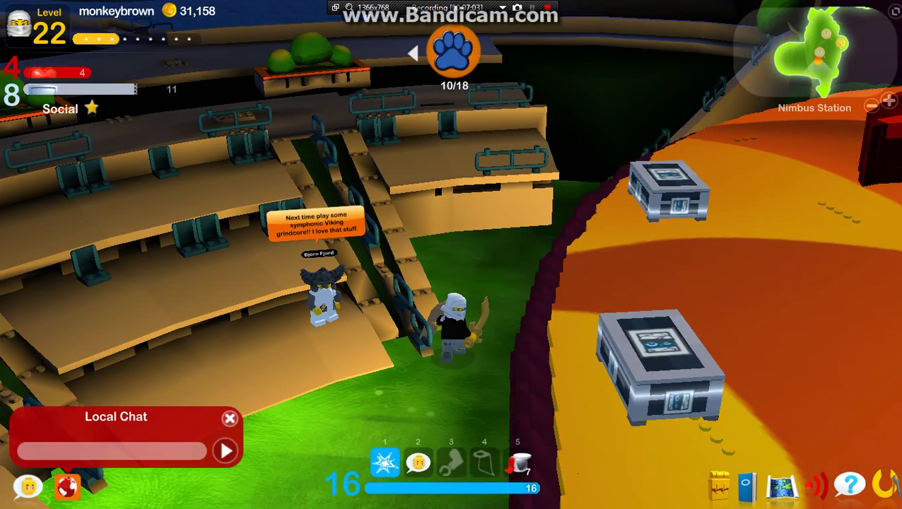
key("d")
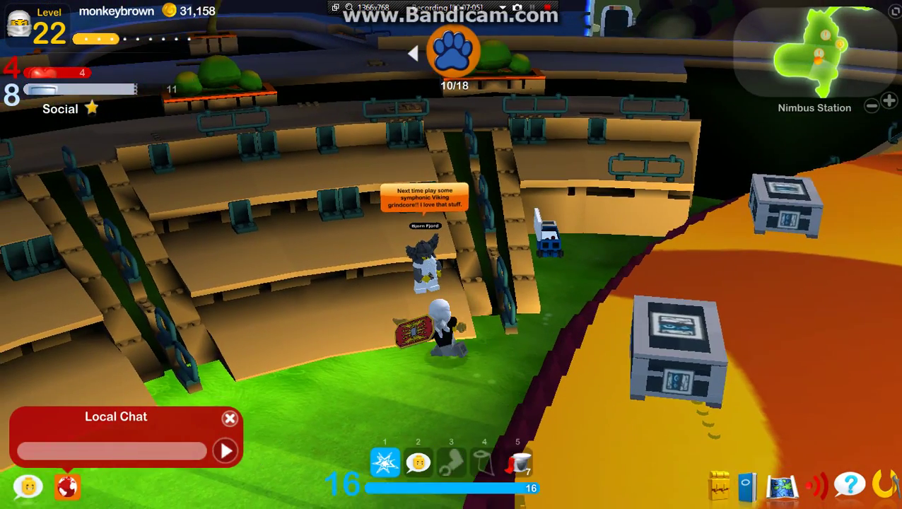
key("a")
key("a")
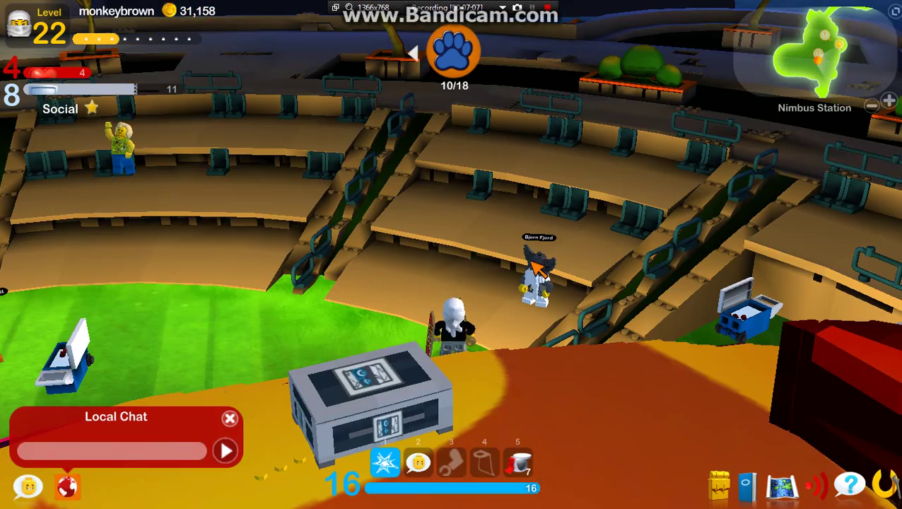
key("d")
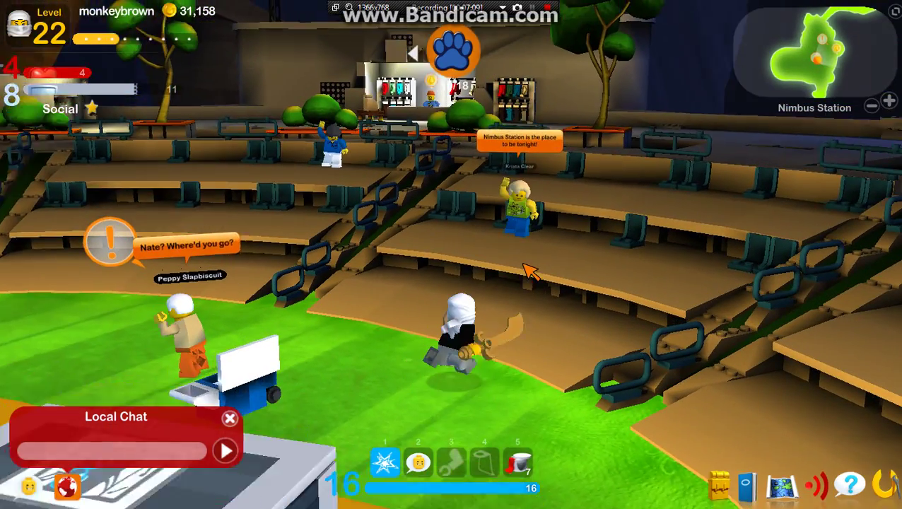
Jump up the rows of bleachers to reach the upper walkway with the tree planters.
key("w")
key("d")
key("w")
key("space")
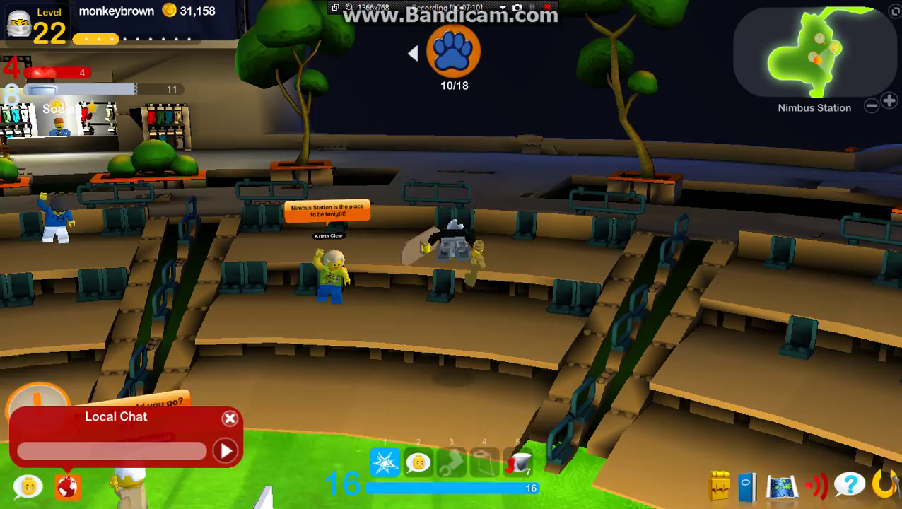
key("d")
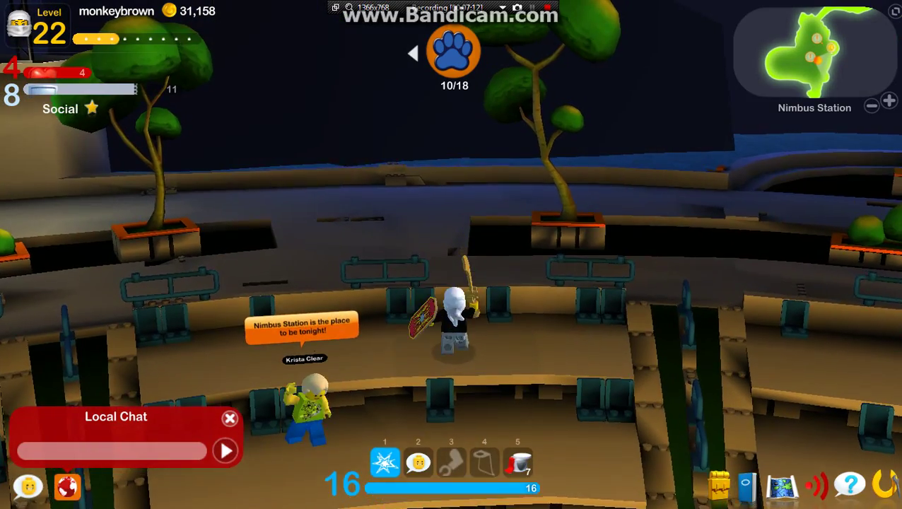
key("w")
key("d")
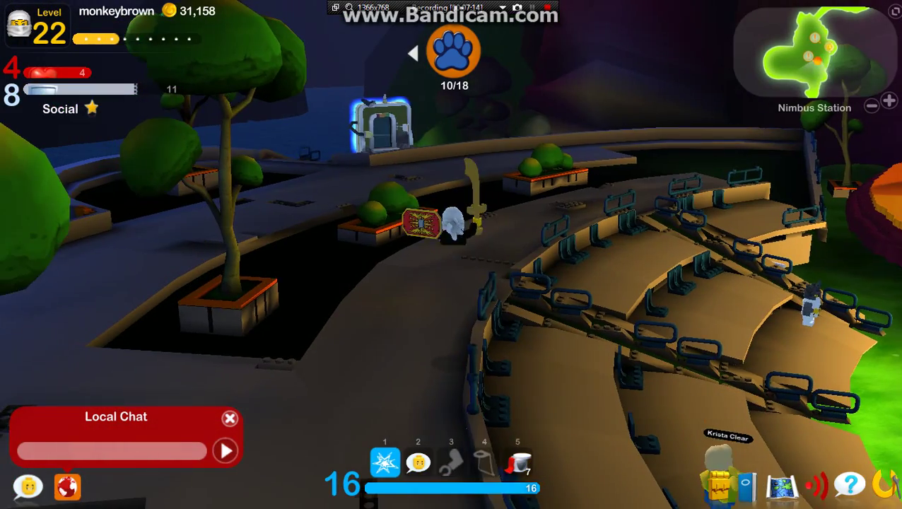
Turn back towards the concert, jump down over the bleachers and double-jump onto the stage beside the crates.
key("d")
key("space")
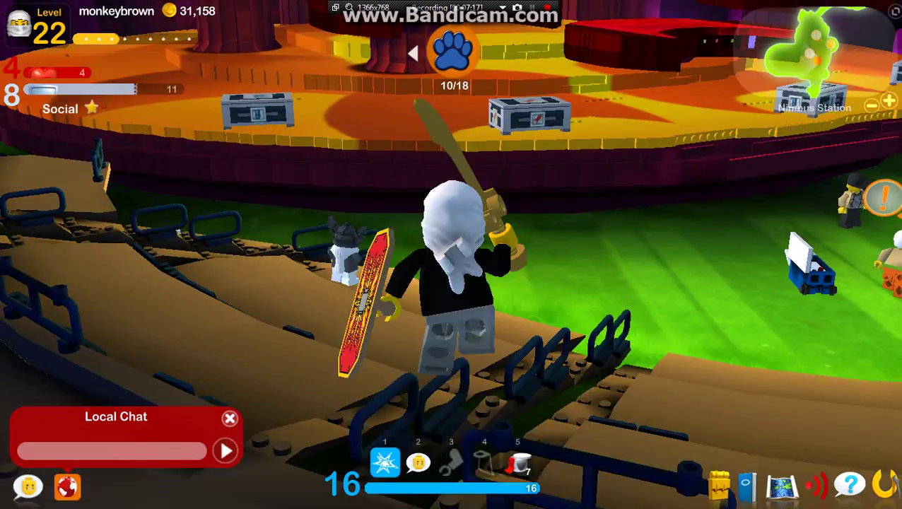
key("space")
key("w")
key("space")
key("space")
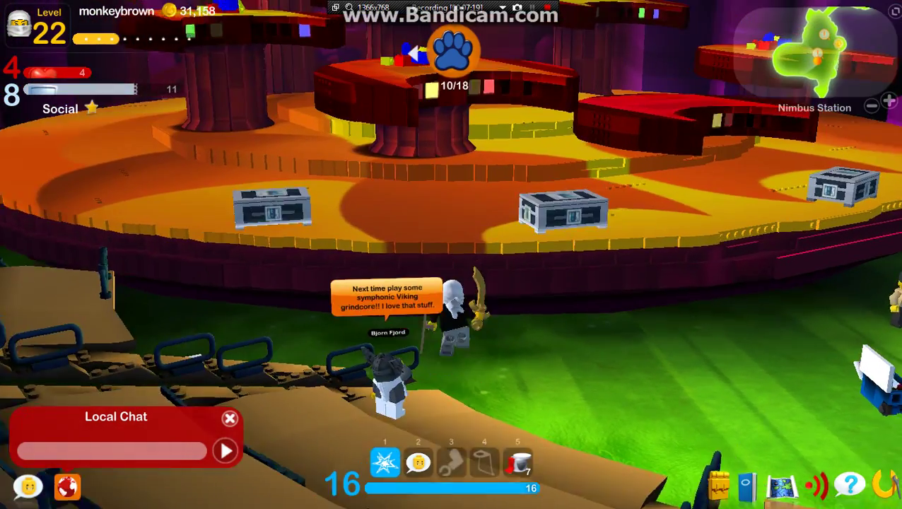
key("space")
key("d")
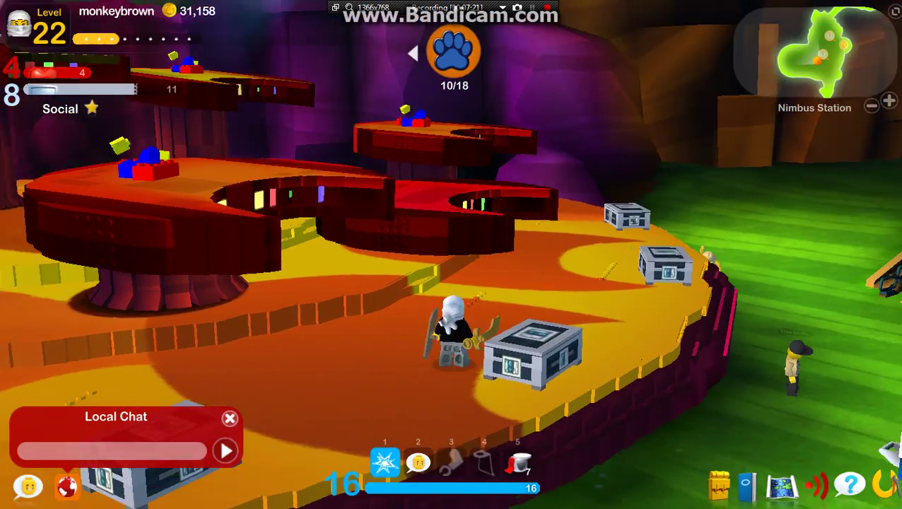
Cross the stage, jump onto the low red platform again and turn to face the DJ platform.
key("w")
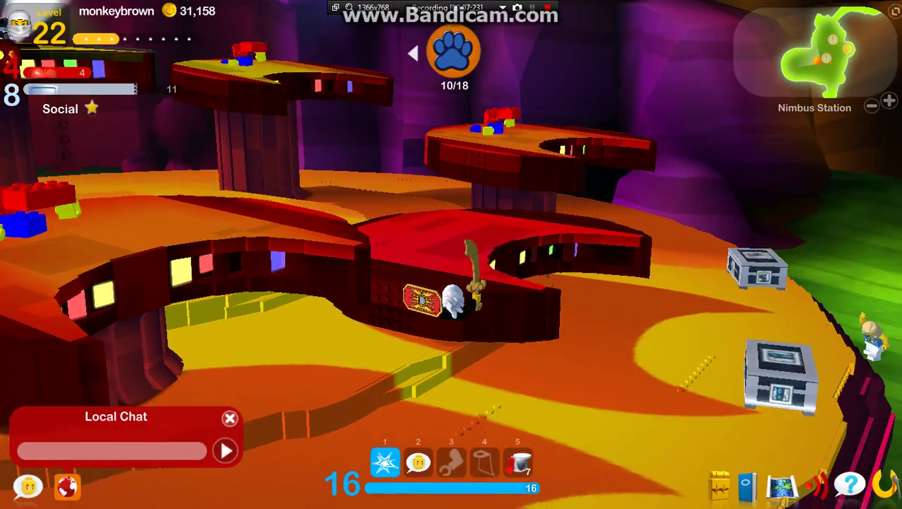
key("s")
key("space")
key("w")
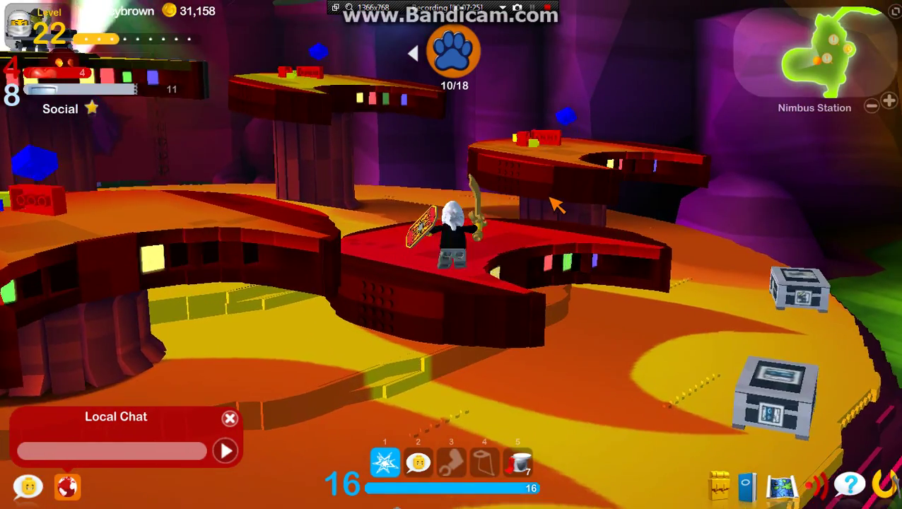
key("a")
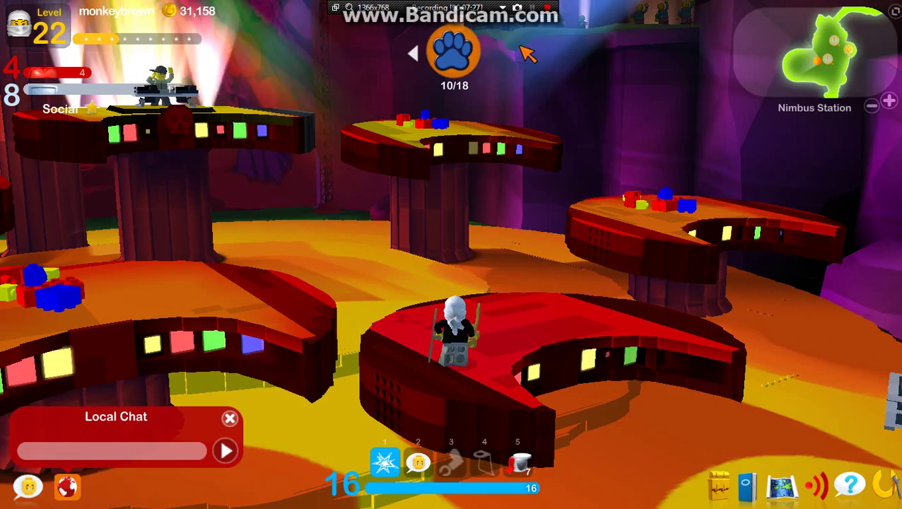
key("a")
key("a")
key("w")
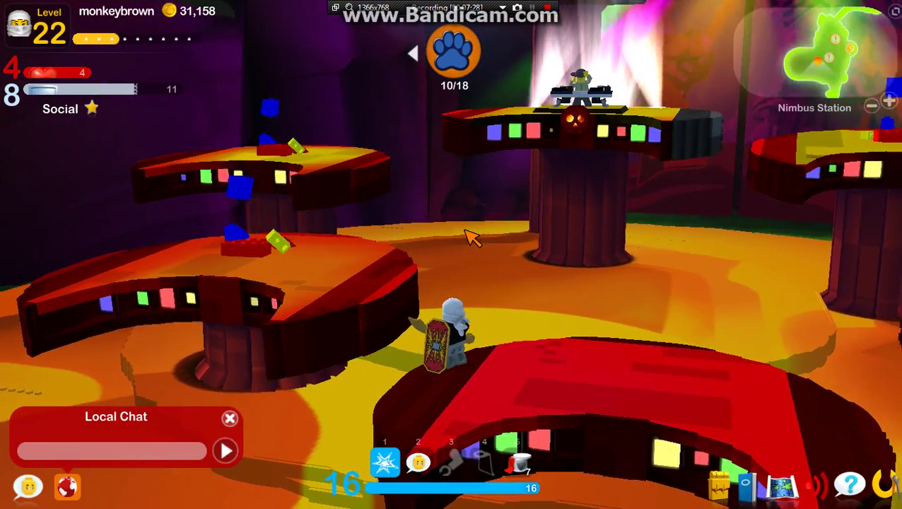
Jump across to the neighbouring orange platform with the loose brick pile and move back to its edge.
key("space")
key("w")
key("space")
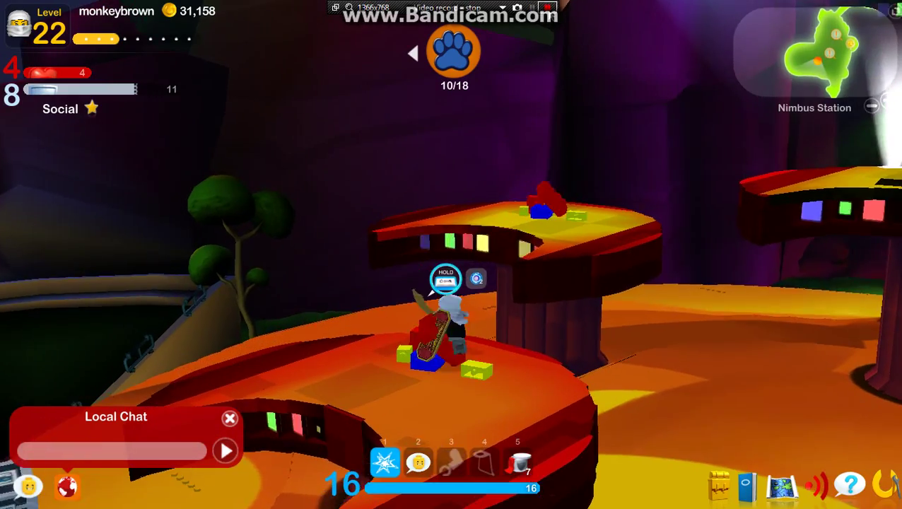
key("s")
key("d")
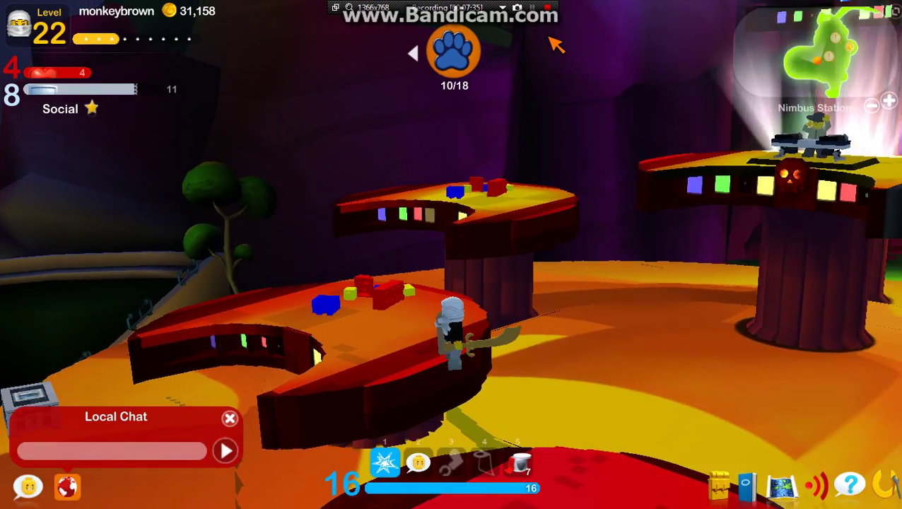
Drop from the orange platform, run across the stage and leap towards the grass near the portable toilets.
key("w")
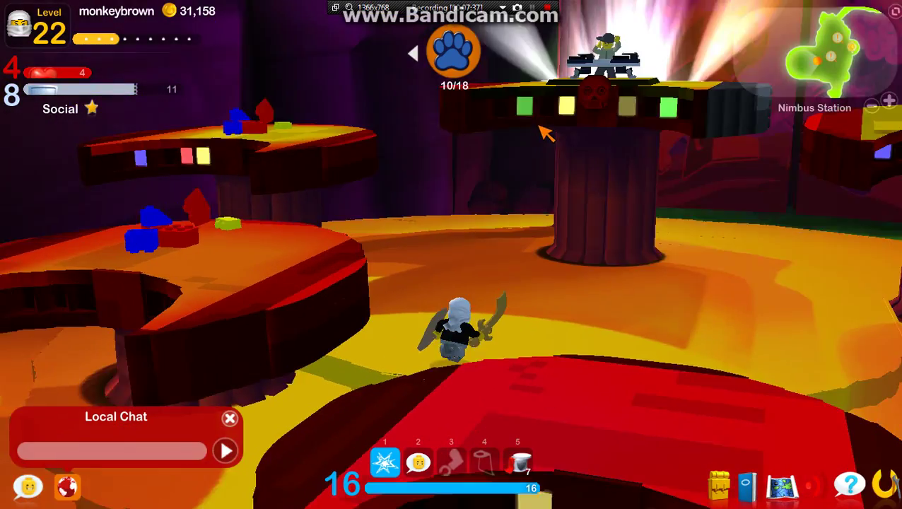
key("d")
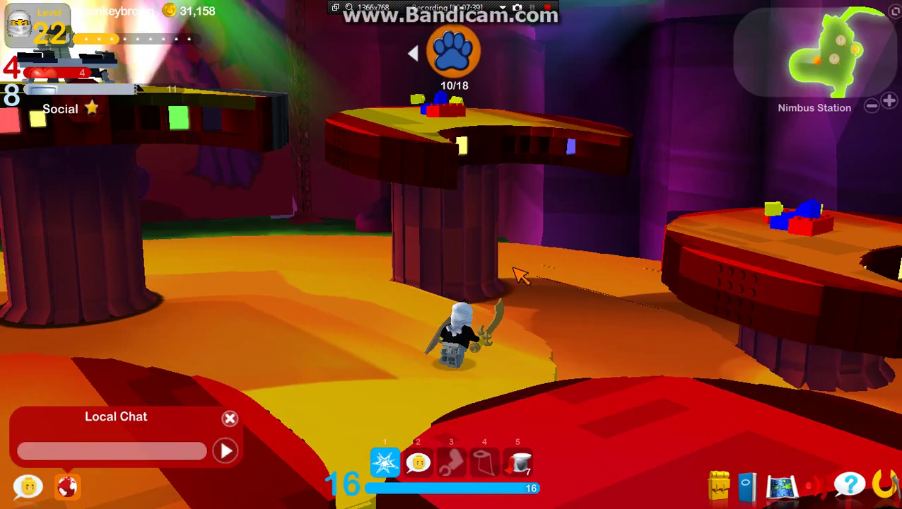
key("space")
key("d")
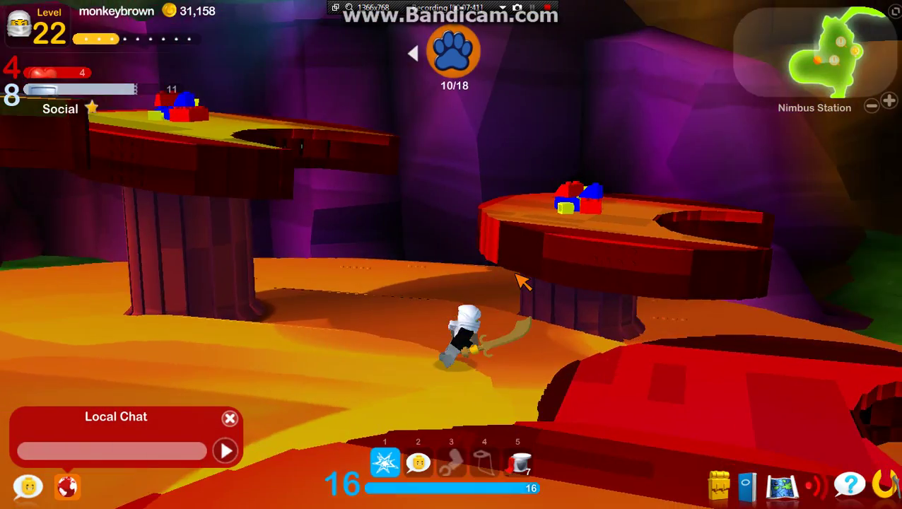
key("w")
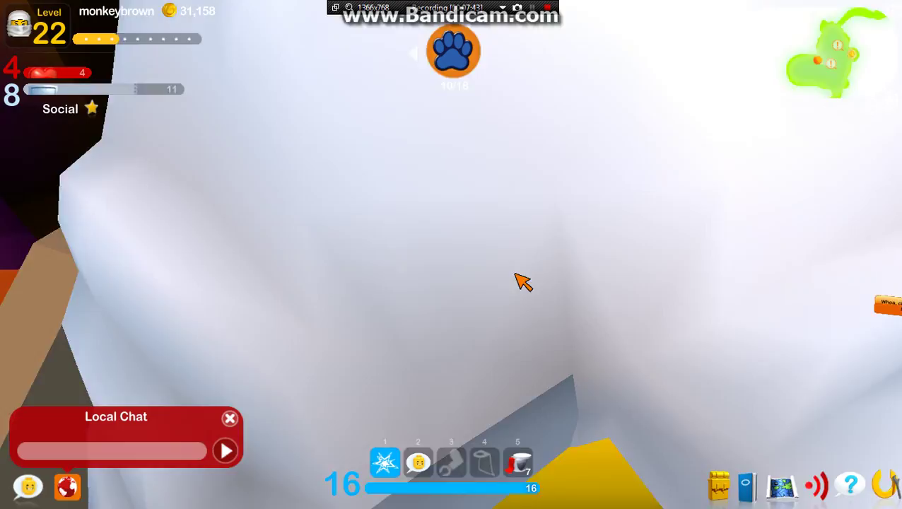
key("space")
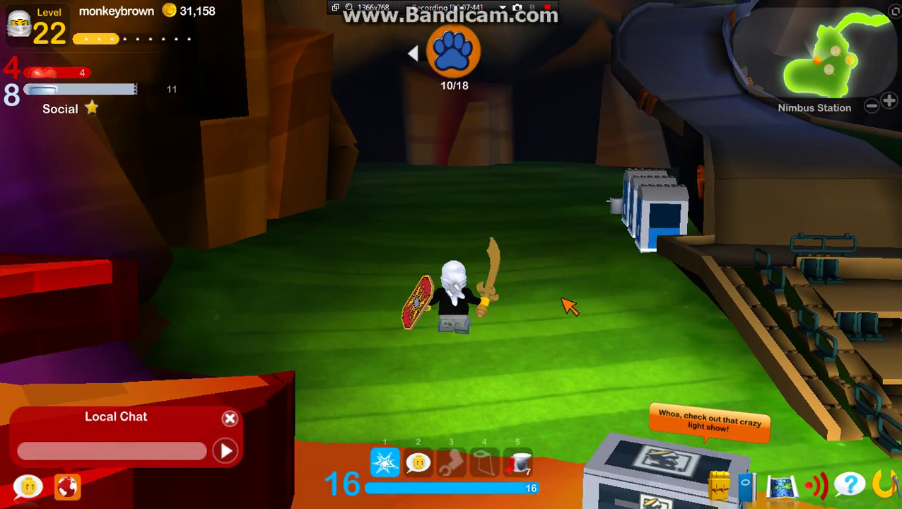